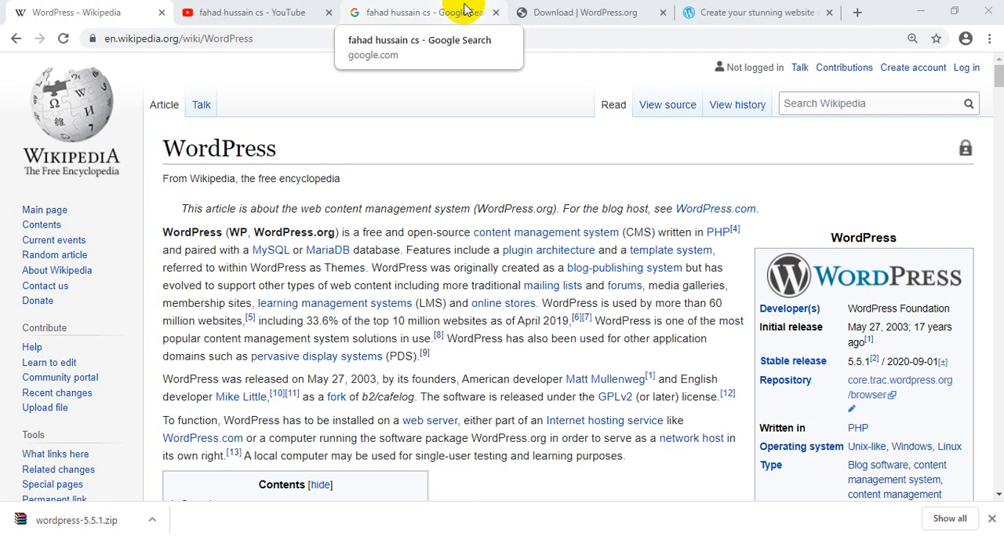
- Open the tutorial author's YouTube channel from the search results and browse its created playlists
click(267, 12)
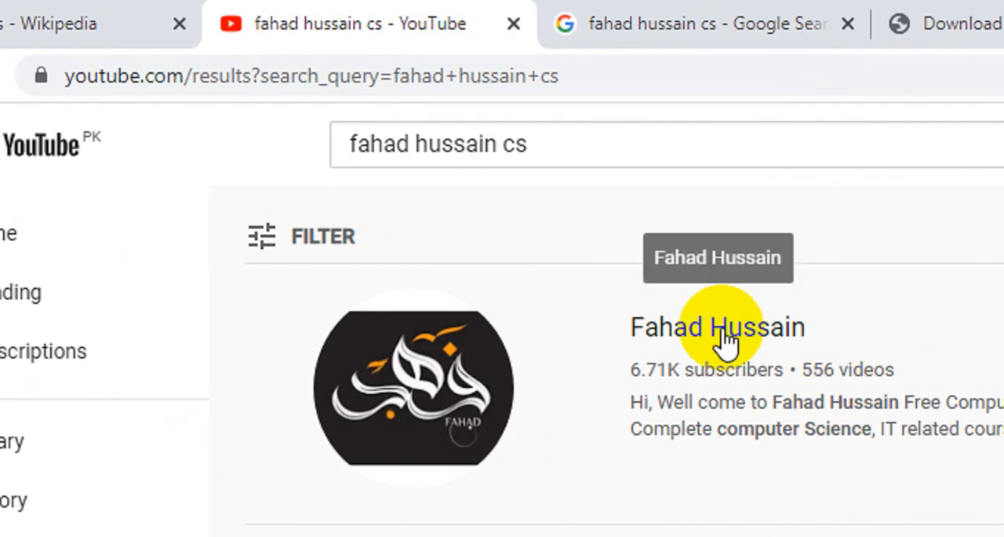
click(729, 341)
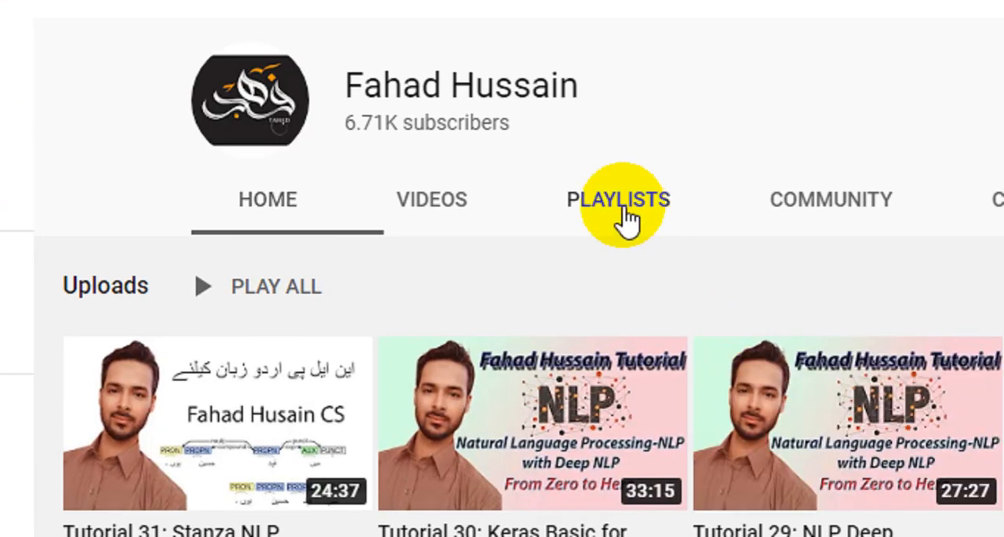
click(632, 214)
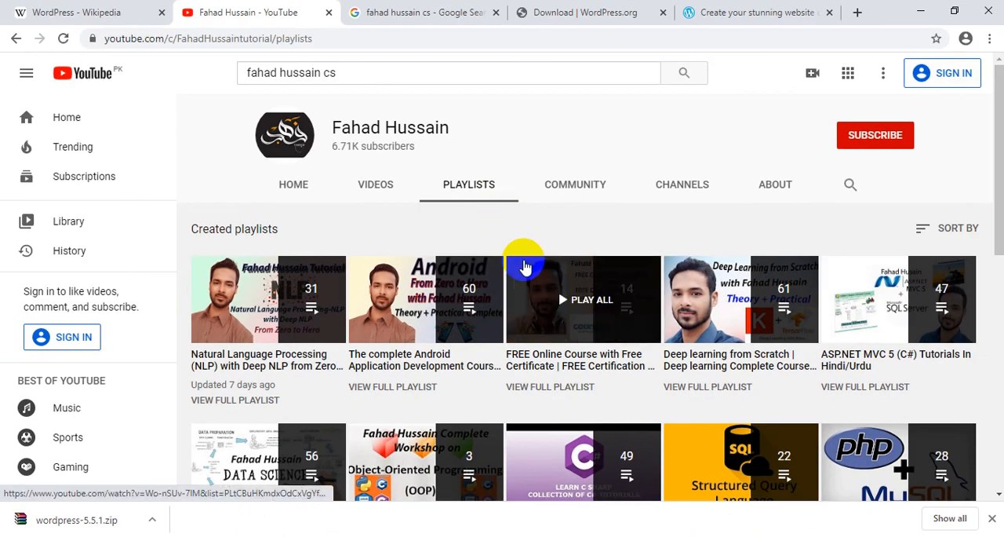
scroll(524, 264, down, 3)
scroll(524, 265, down, 5)
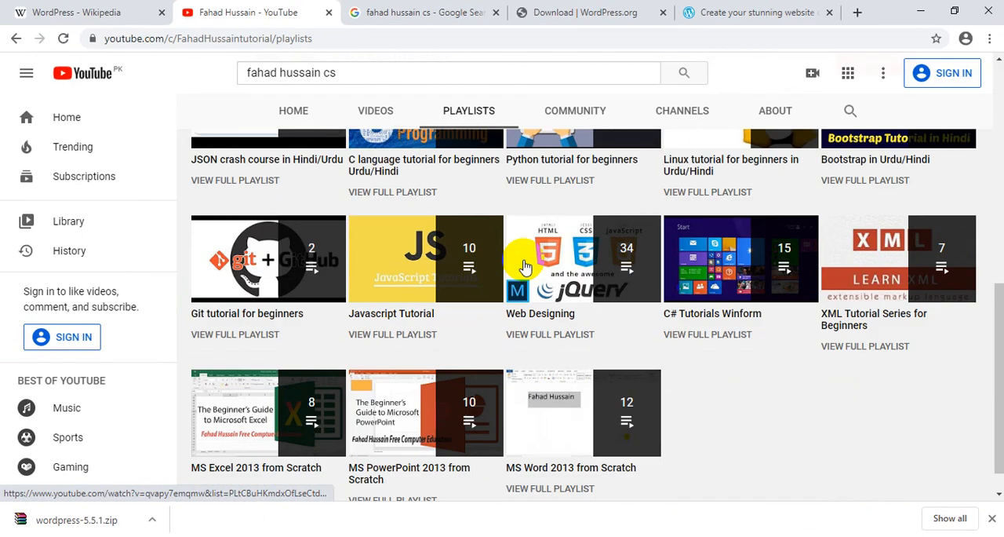
- View the Google results for the tutorial author's name, and return to the start of the channel's playlists
click(415, 12)
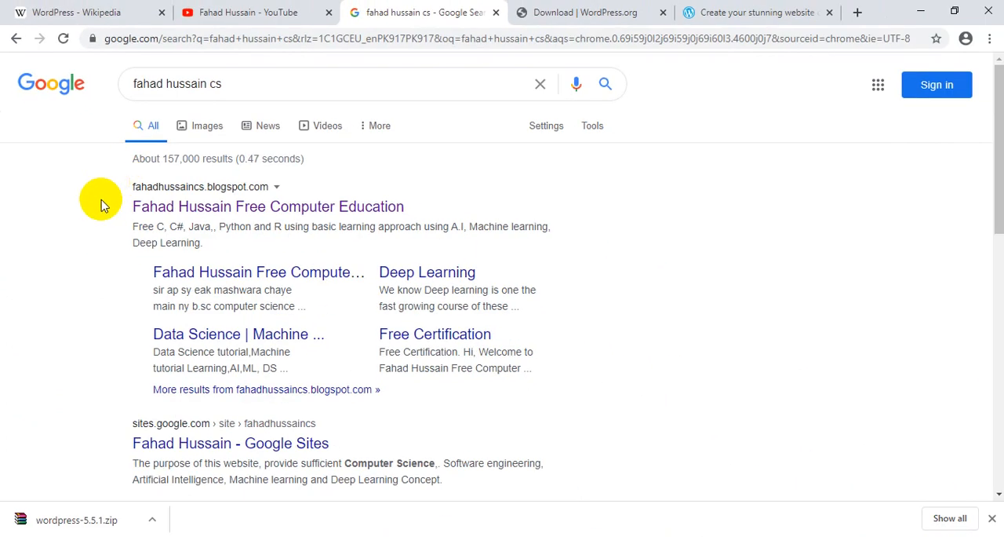
click(267, 11)
scroll(446, 280, up, 10)
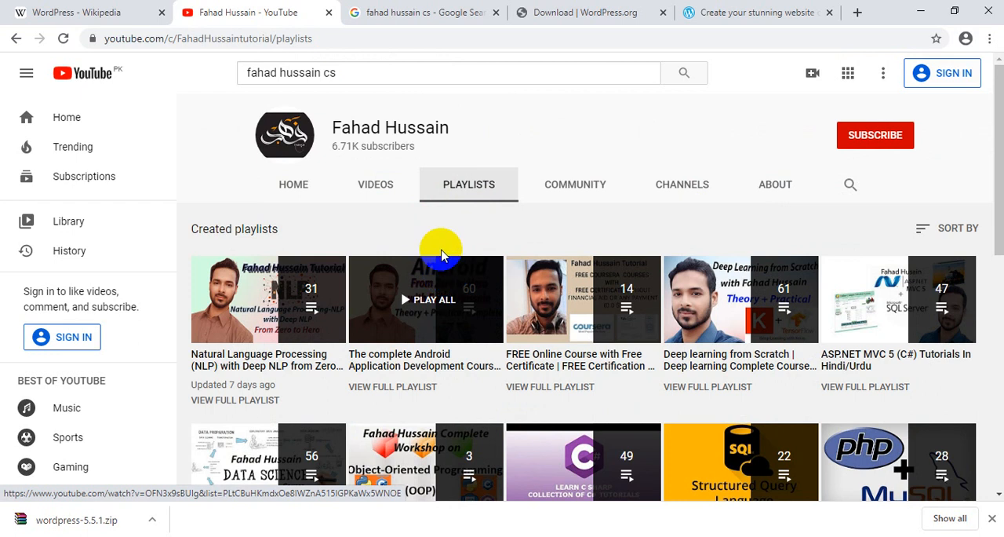
- Enlarge the Wikipedia article on WordPress to 150% and read its introduction about the content management system
click(101, 9)
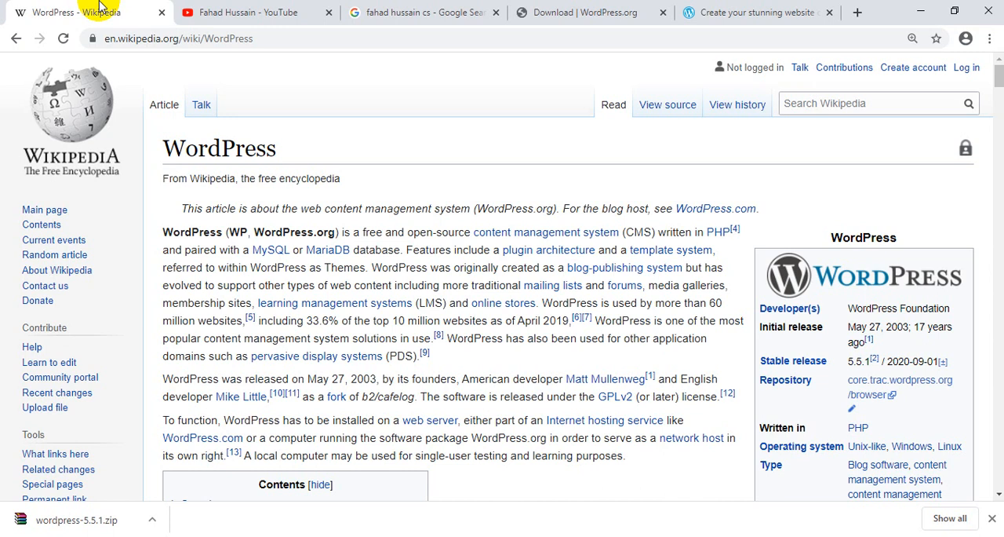
key(ctrl+plus)
key(ctrl+plus)
key(ctrl+plus)
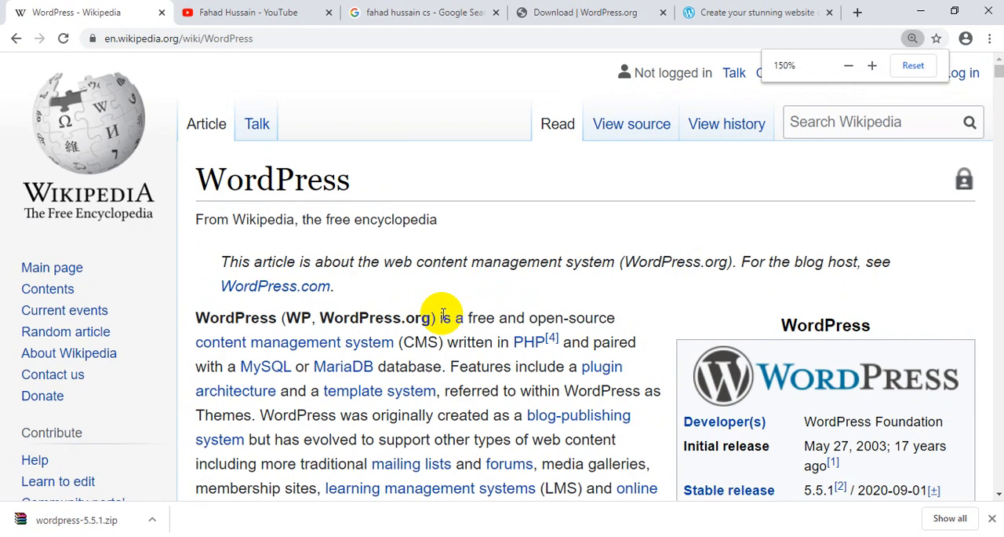
scroll(444, 314, down, 1)
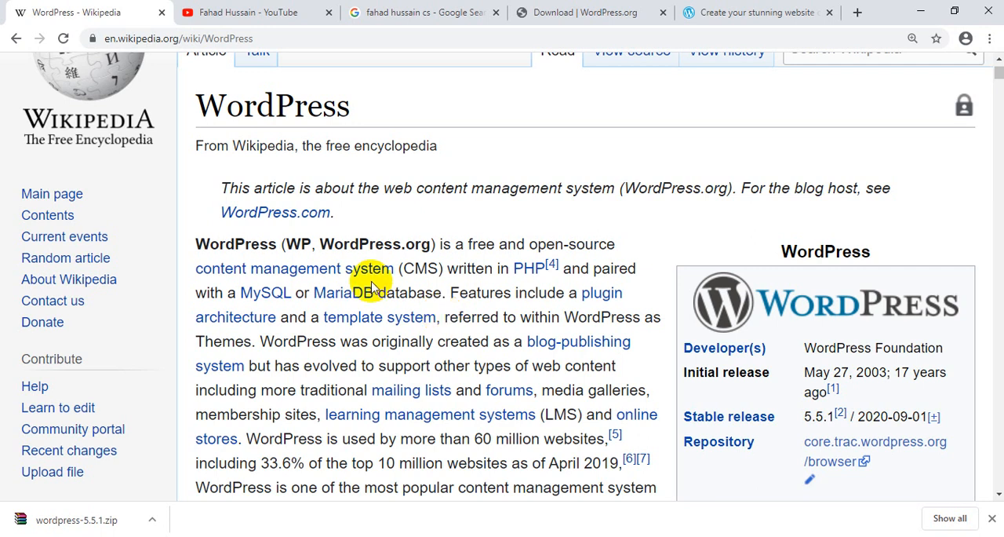
mouse_move(336, 279)
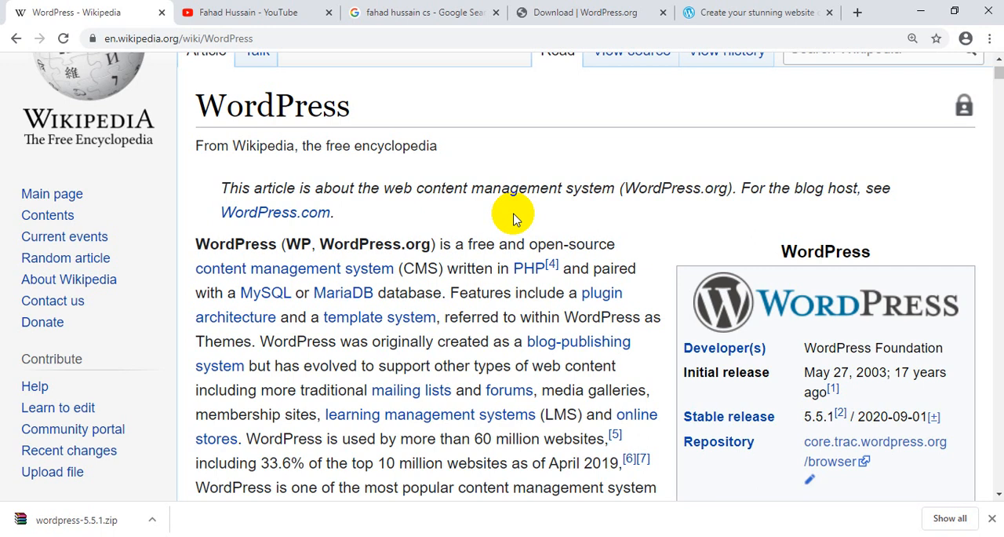
- Reduce the article to 110% and examine its sections on themes, plugins, mobile applications, other features and history
key(ctrl+minus)
mouse_move(502, 250)
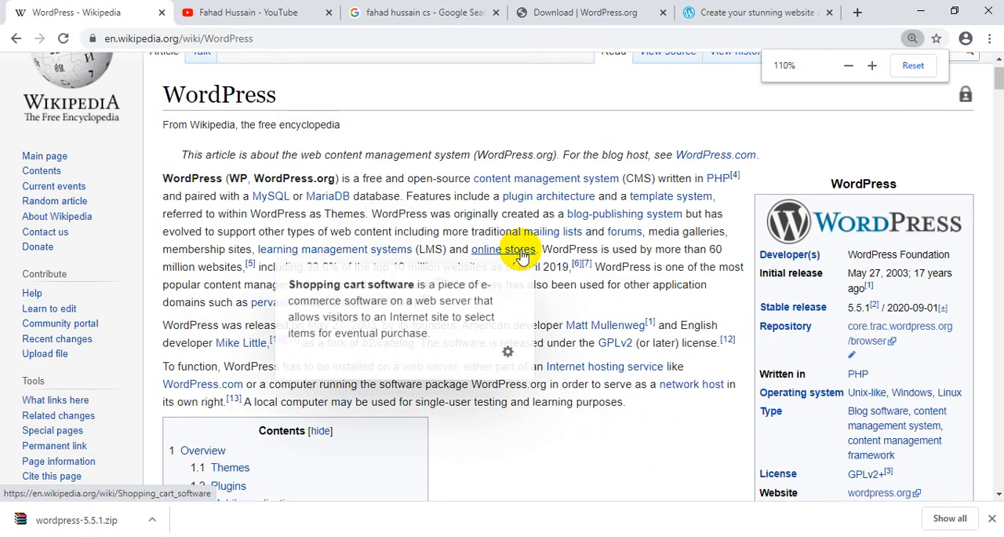
scroll(545, 366, down, 7)
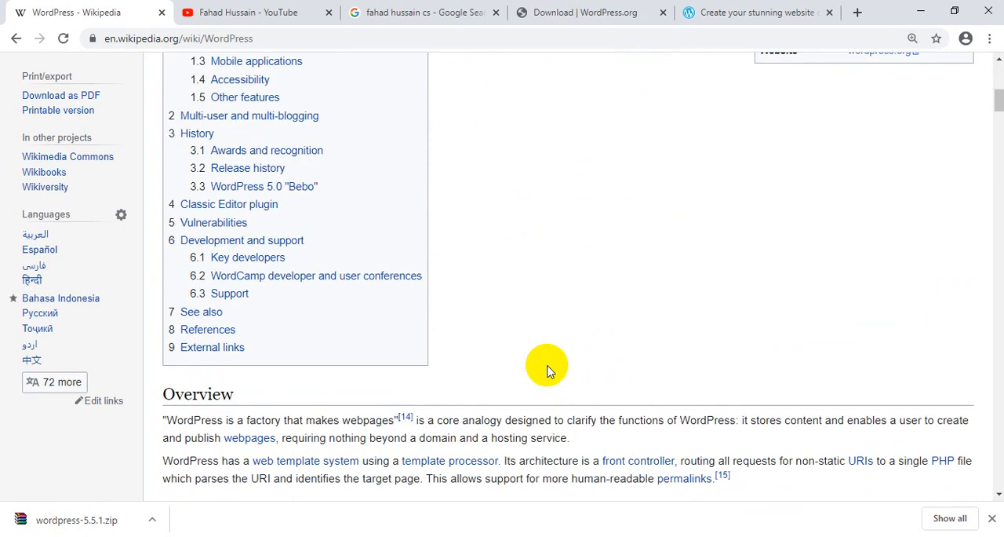
scroll(548, 371, down, 2)
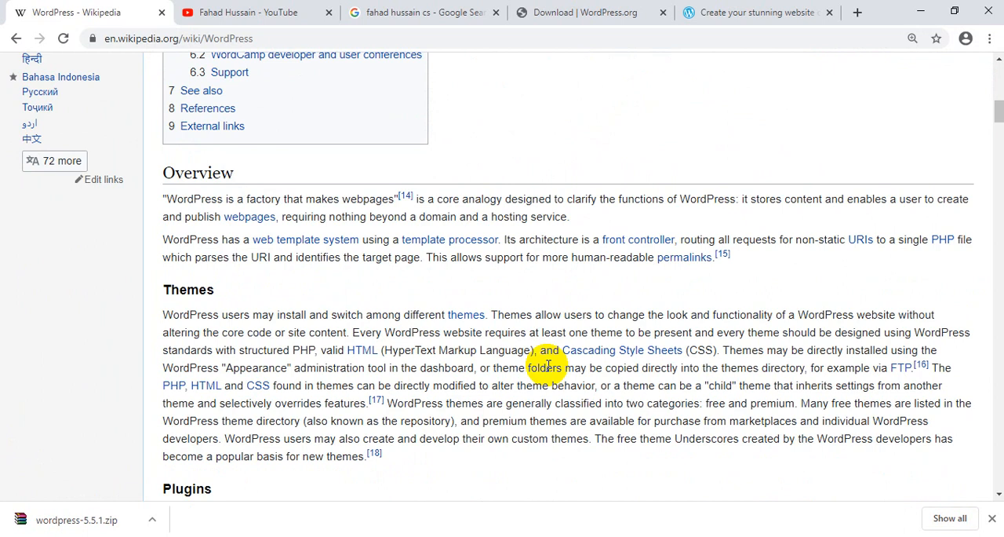
scroll(547, 367, down, 3)
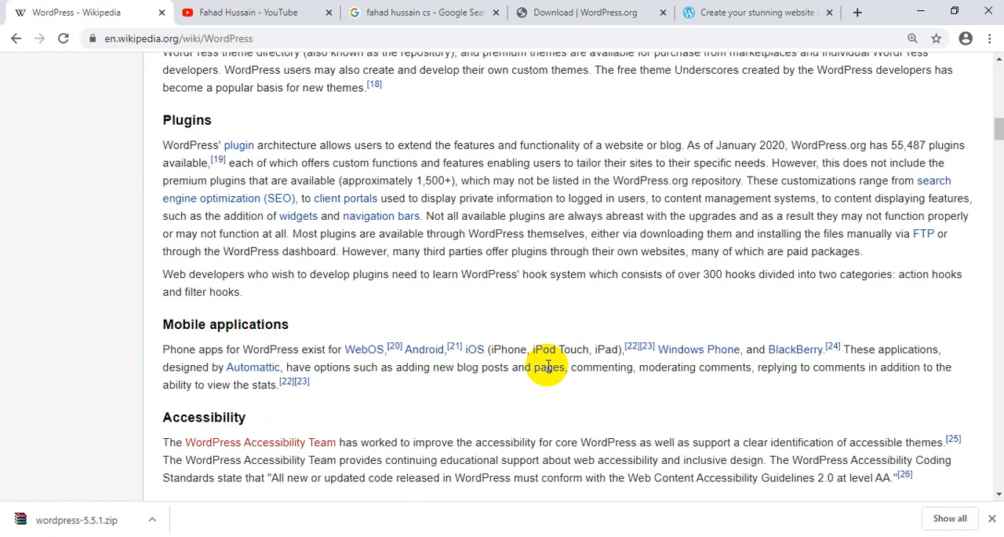
scroll(548, 368, down, 3)
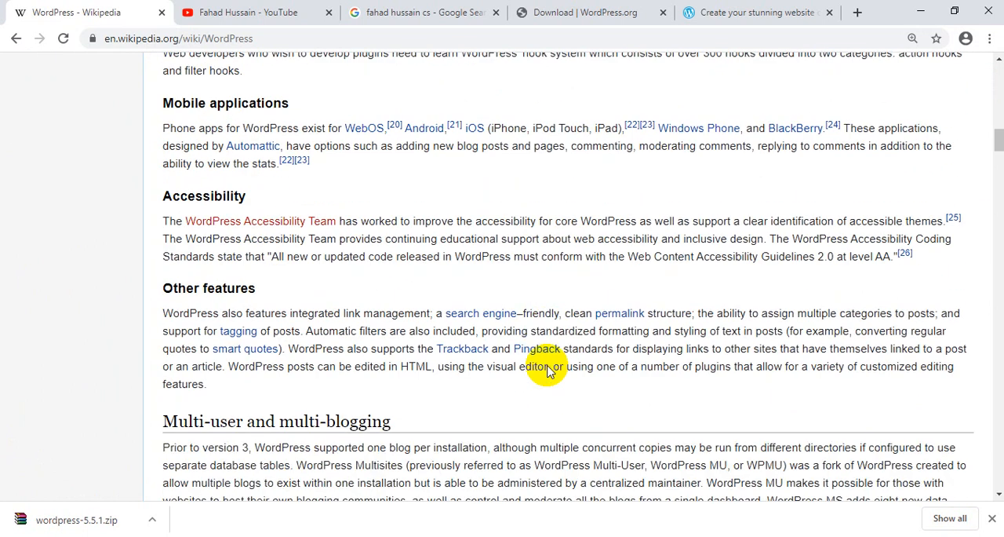
scroll(548, 367, down, 4)
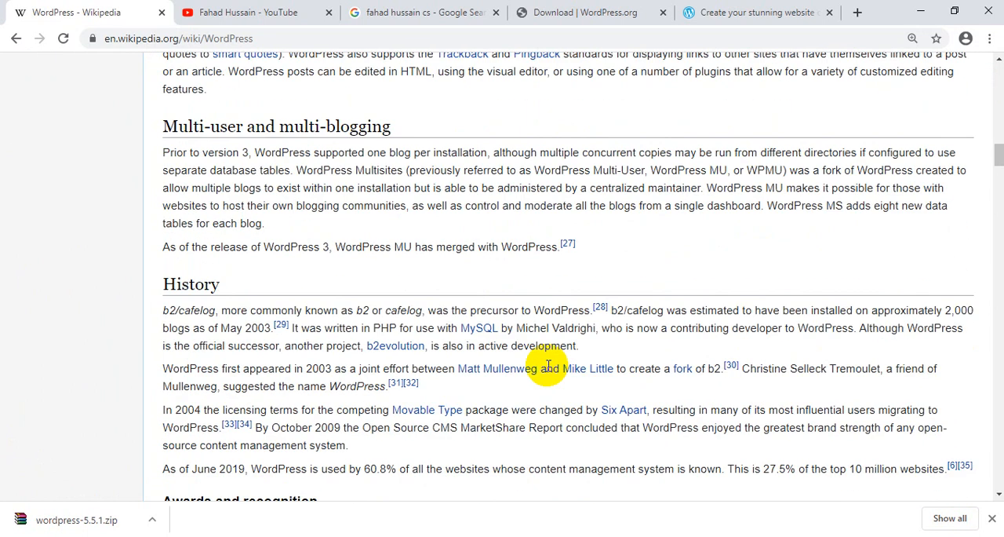
scroll(548, 367, down, 4)
scroll(548, 366, up, 2)
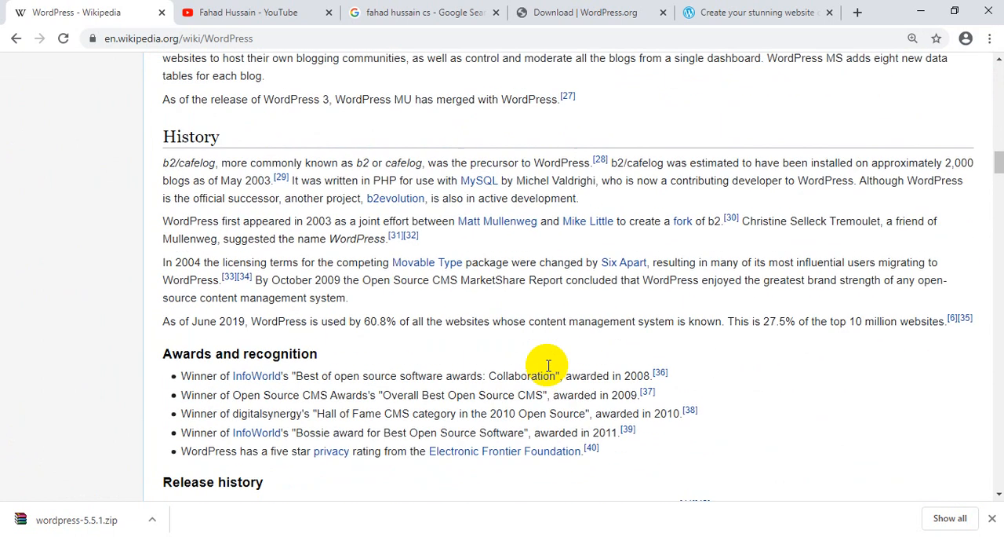
scroll(548, 366, up, 6)
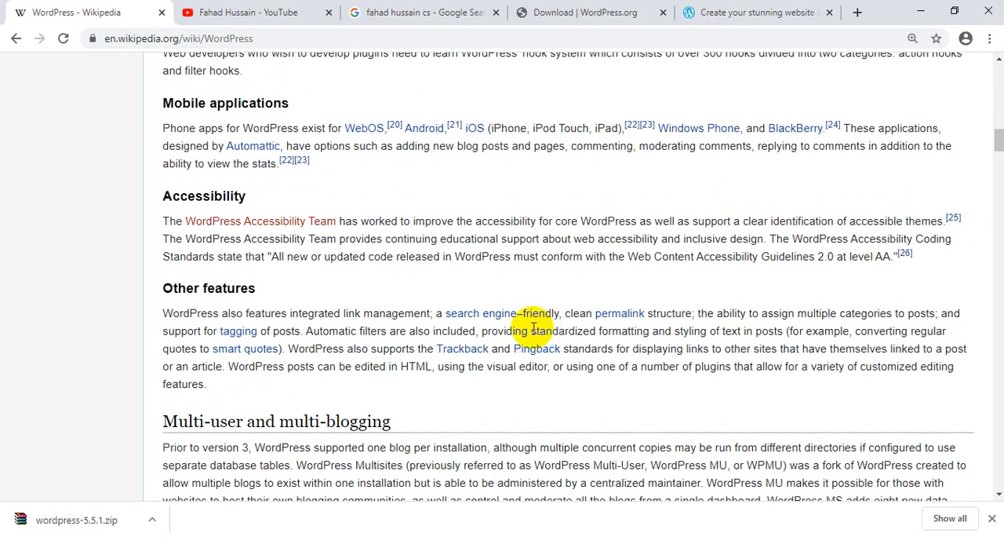
- Examine the WordPress 5.5.1 download option on the WordPress.org download page
click(561, 12)
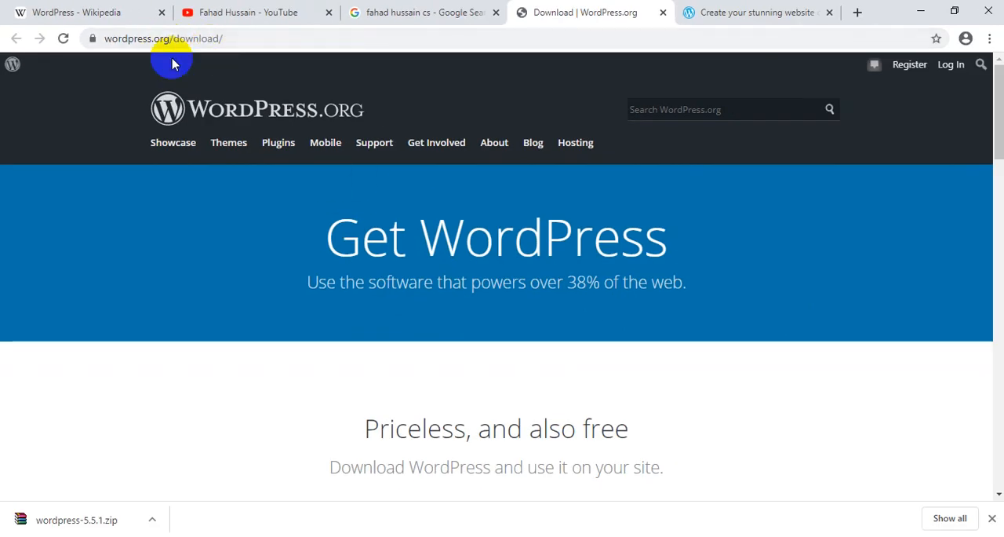
scroll(413, 309, down, 2)
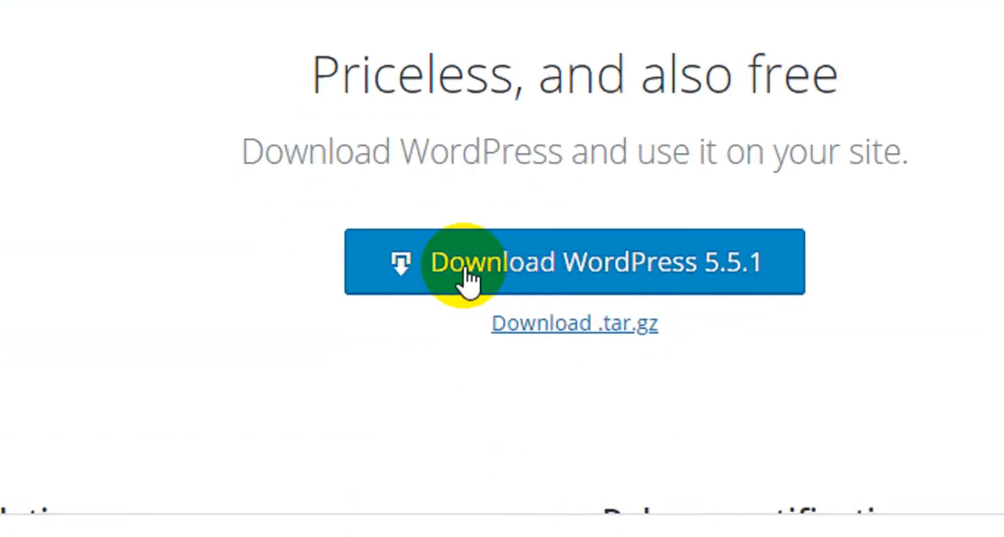
click(731, 267)
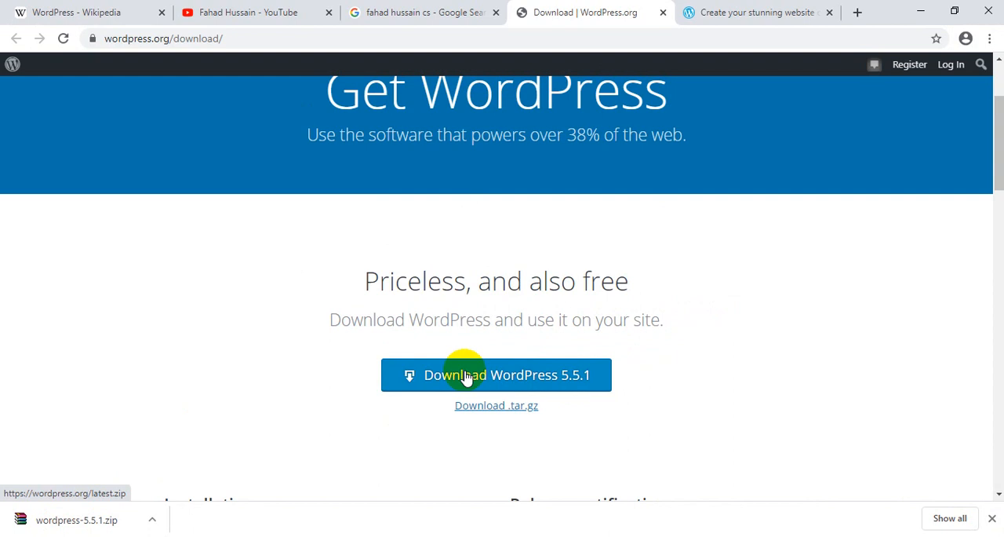
- Search the web for "xampp server download" and open the Apache Friends download page at the Windows versions
click(658, 536)
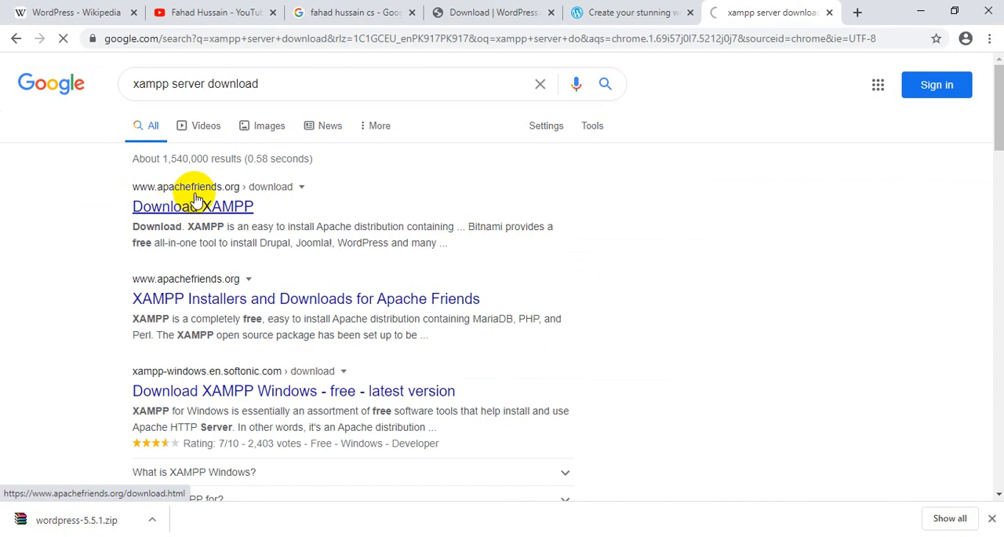
click(200, 202)
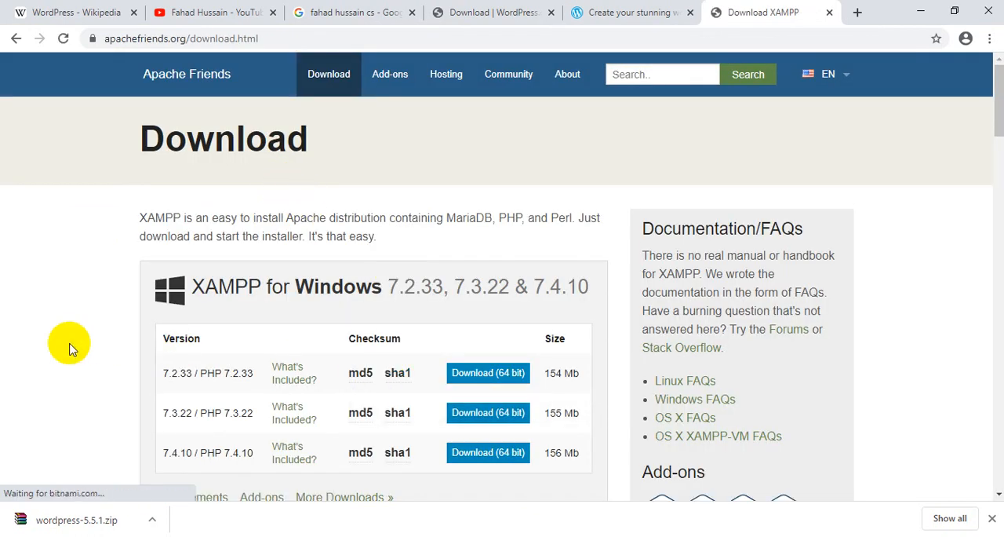
scroll(67, 341, down, 1)
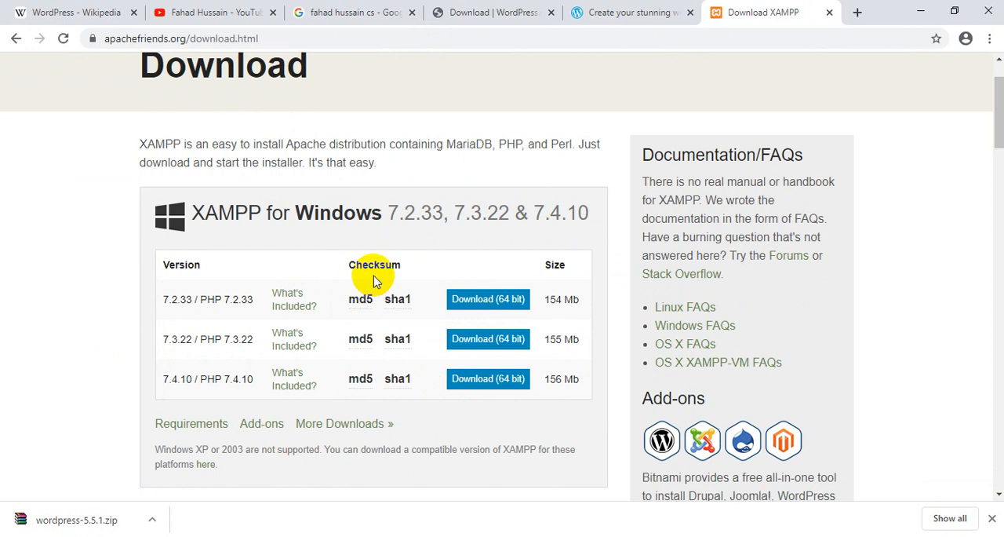
- Check the Apache and MySQL modules in XAMPP Control Panel and review the XAMPP downloads for Windows, Linux and OS X
key(alt+Tab)
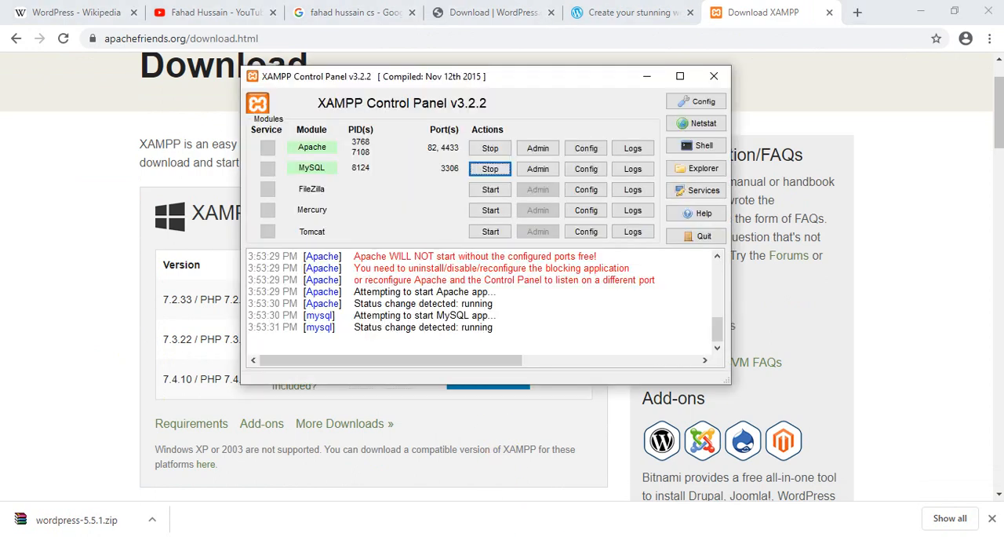
key(alt+Tab)
scroll(335, 349, down, 4)
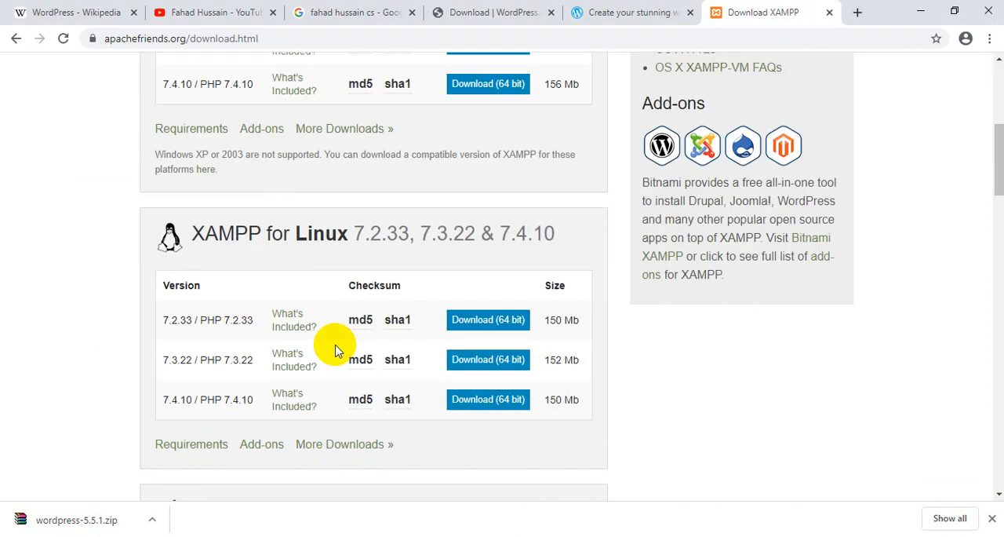
scroll(335, 349, down, 4)
scroll(335, 346, up, 4)
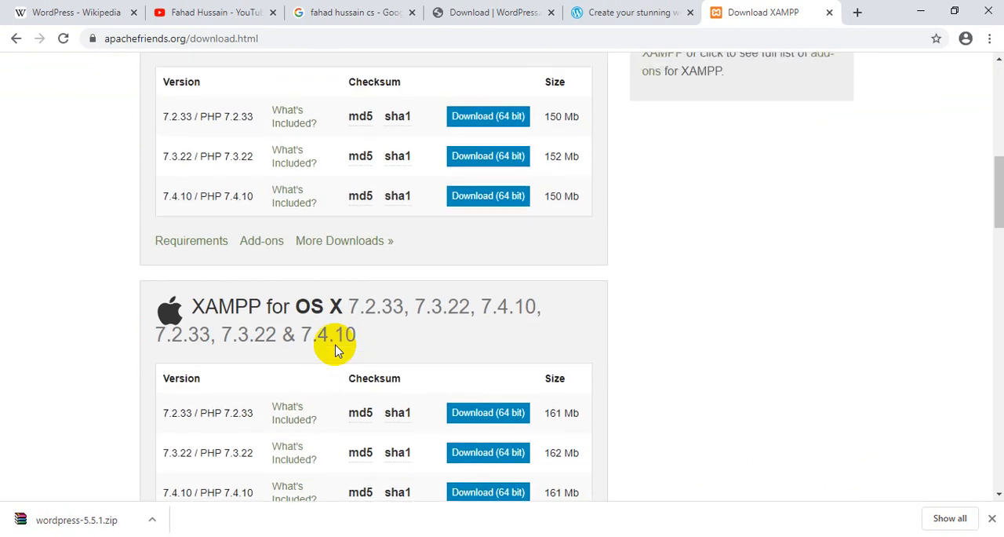
scroll(336, 348, up, 4)
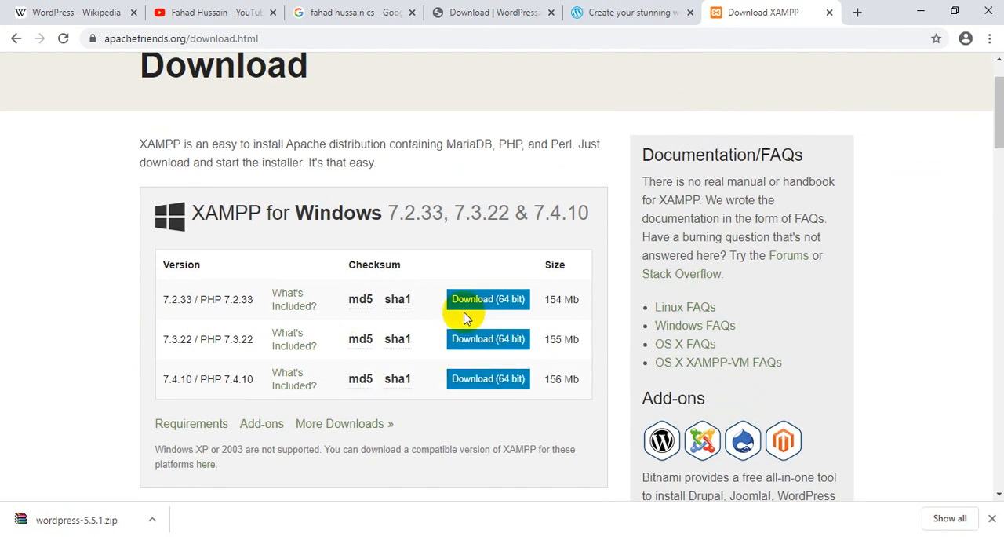
click(550, 535)
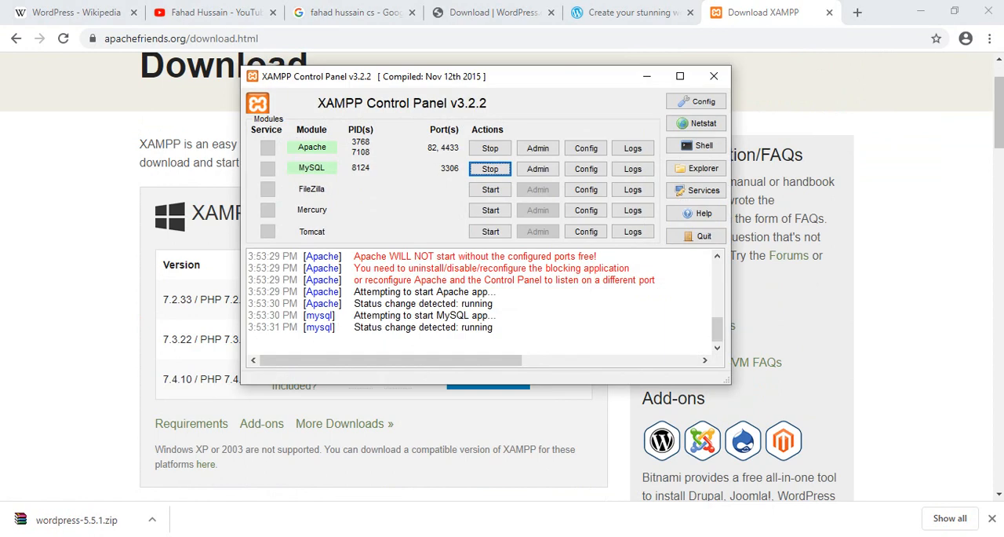
click(32, 229)
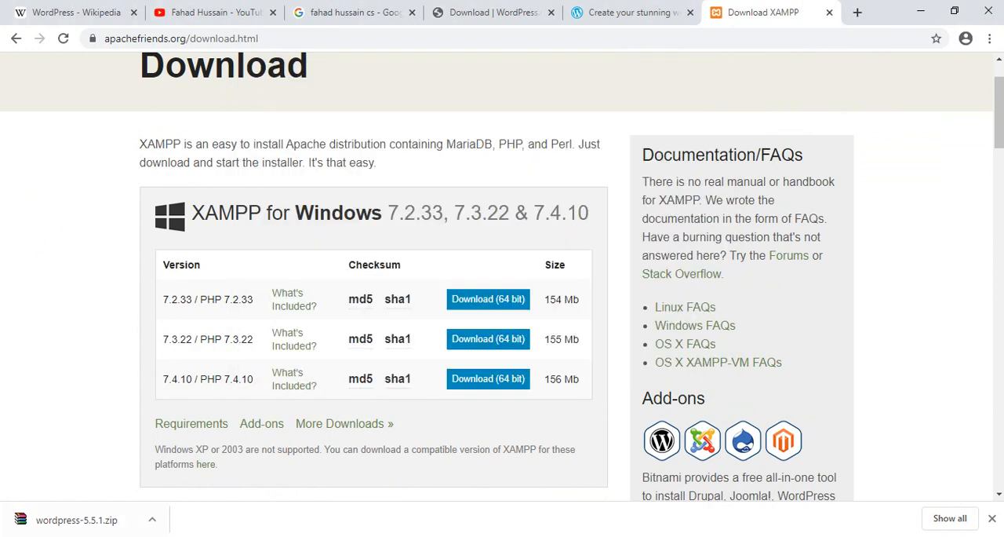
- Return to the WordPress download page and open the downloaded wordpress-5.5.1.zip archive
click(502, 11)
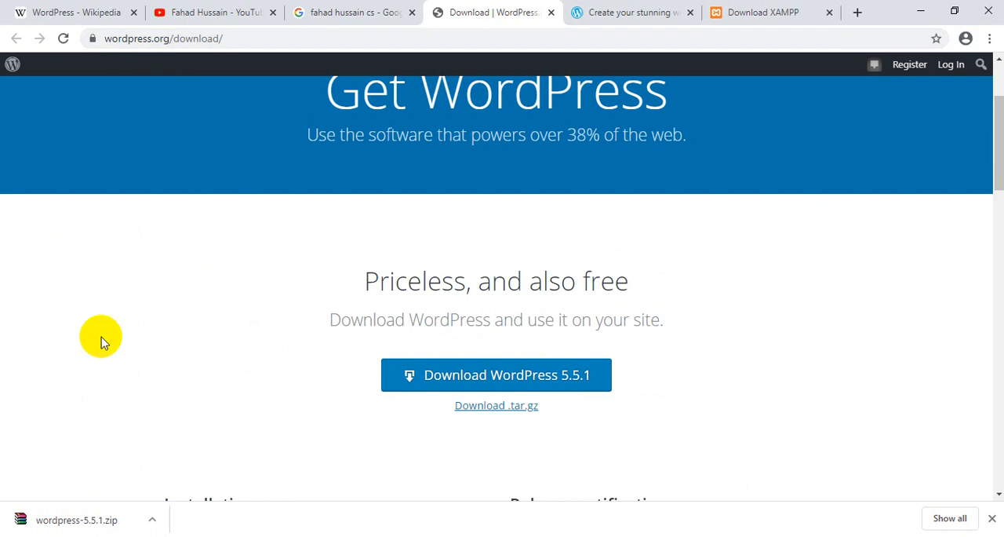
right_click(88, 530)
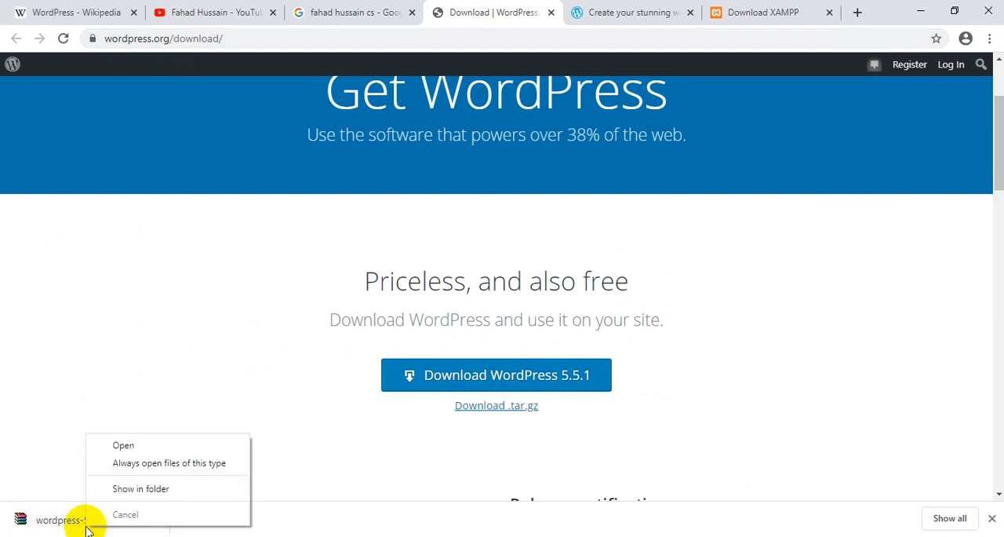
click(123, 445)
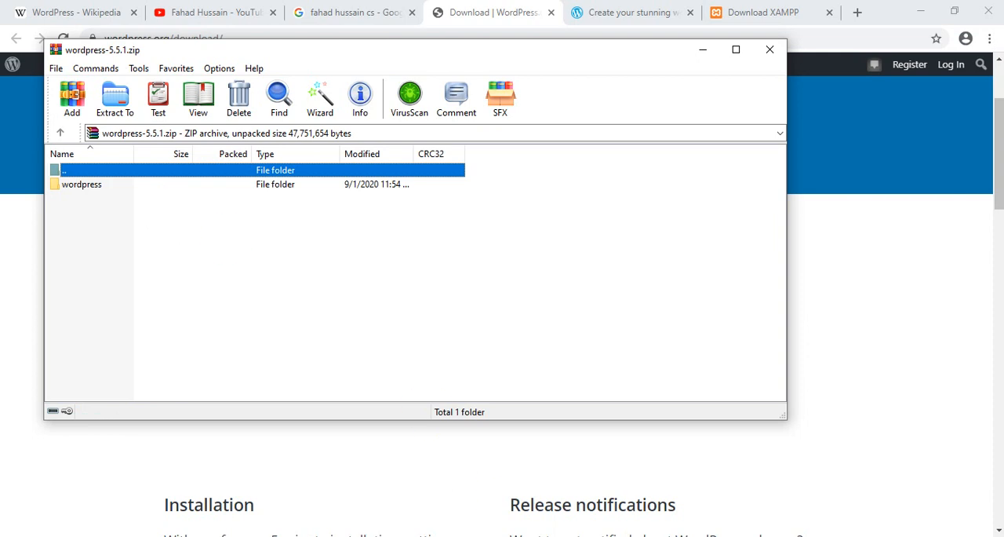
- Check the XAMPP Control Panel, then open the C:\xampp\htdocs folder in File Explorer
click(549, 536)
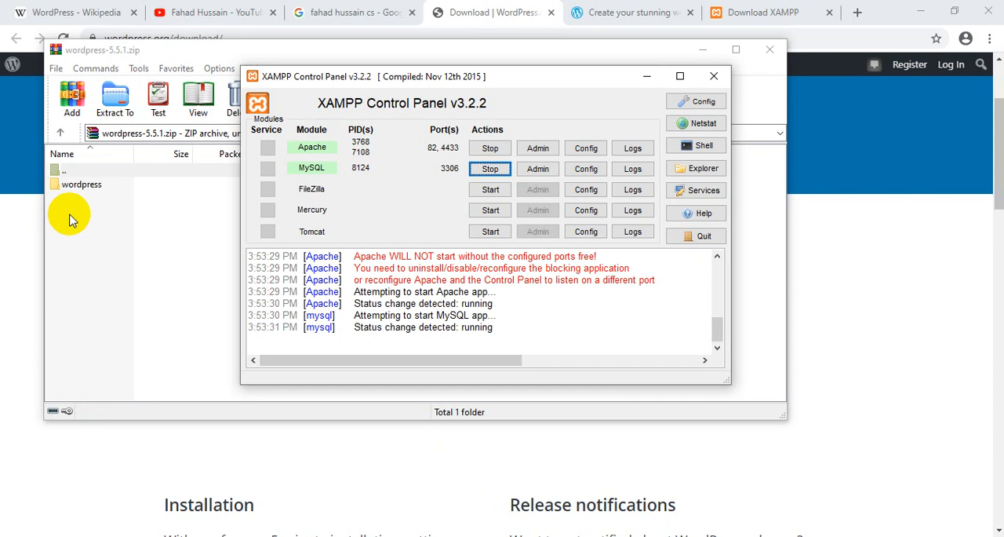
click(108, 235)
key(super+e)
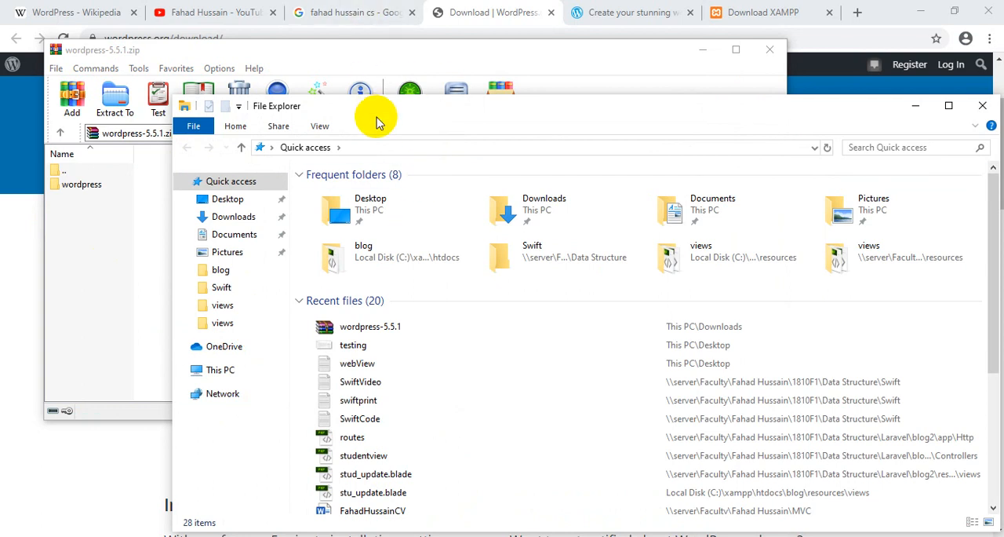
drag(372, 109, 321, 2)
click(49, 270)
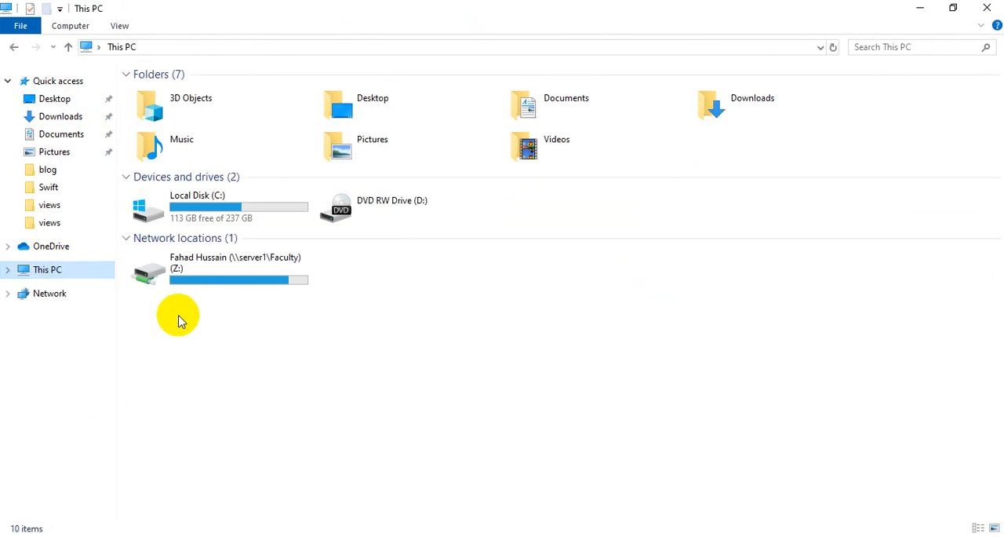
double_click(218, 217)
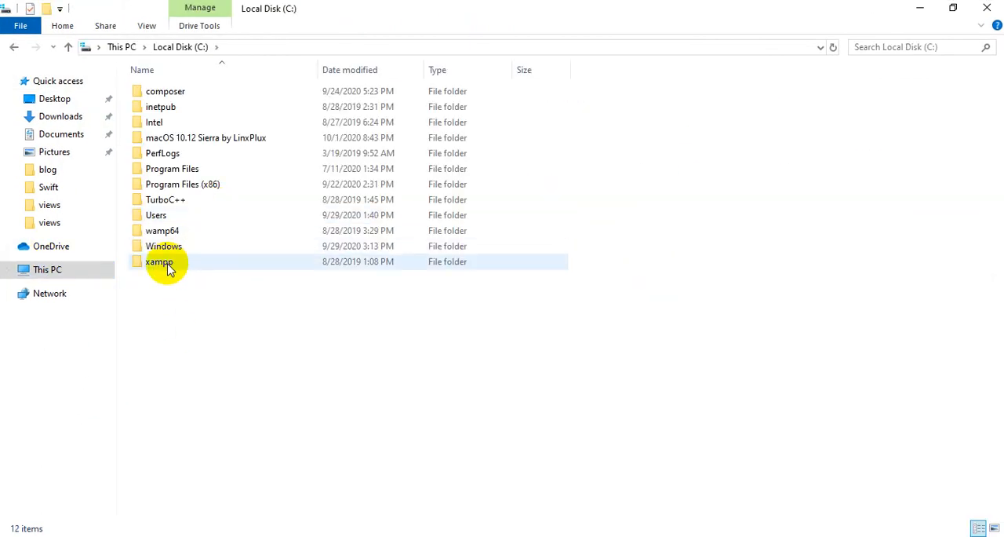
double_click(167, 264)
double_click(161, 169)
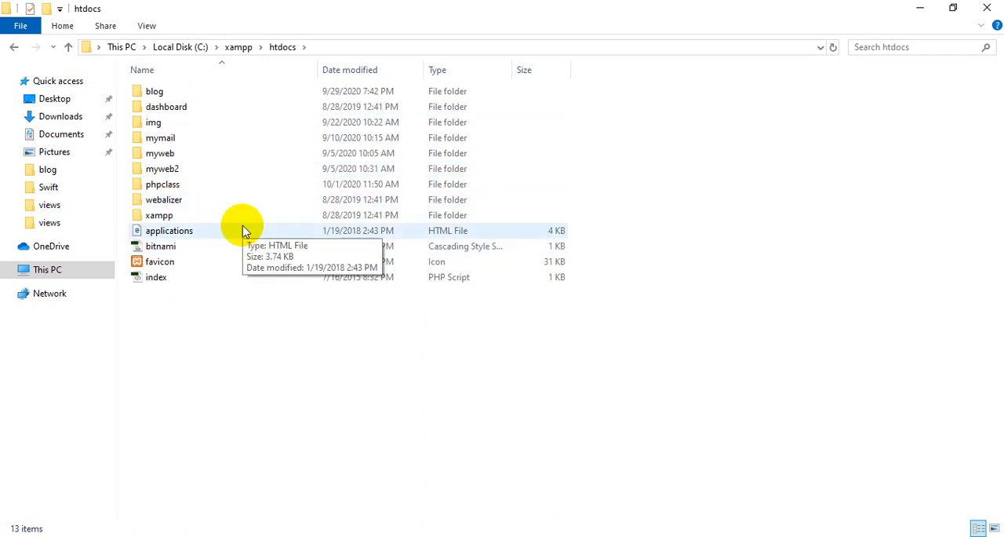
- Extract the wordpress-5.5.1.zip archive to C:\xampp\htdocs and close the archive window
click(316, 535)
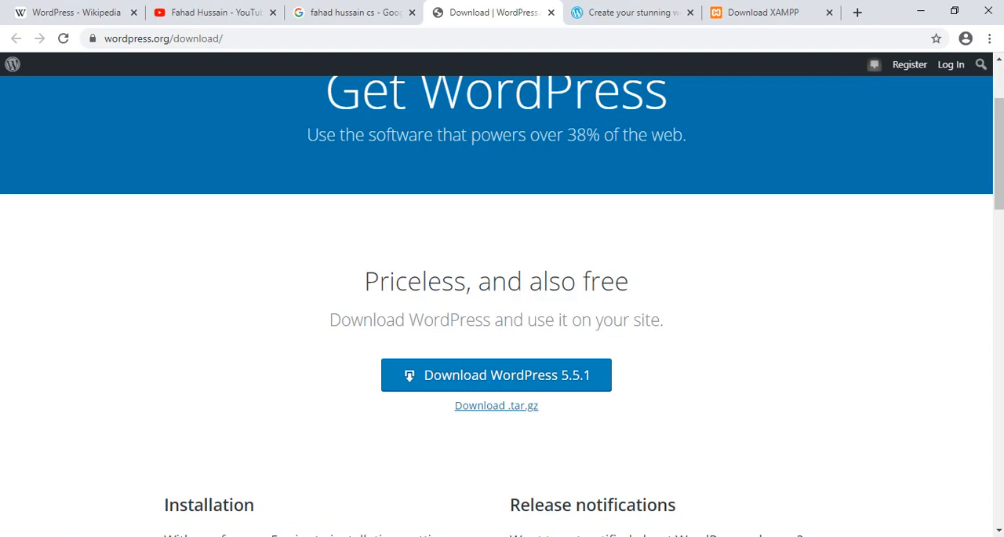
click(353, 536)
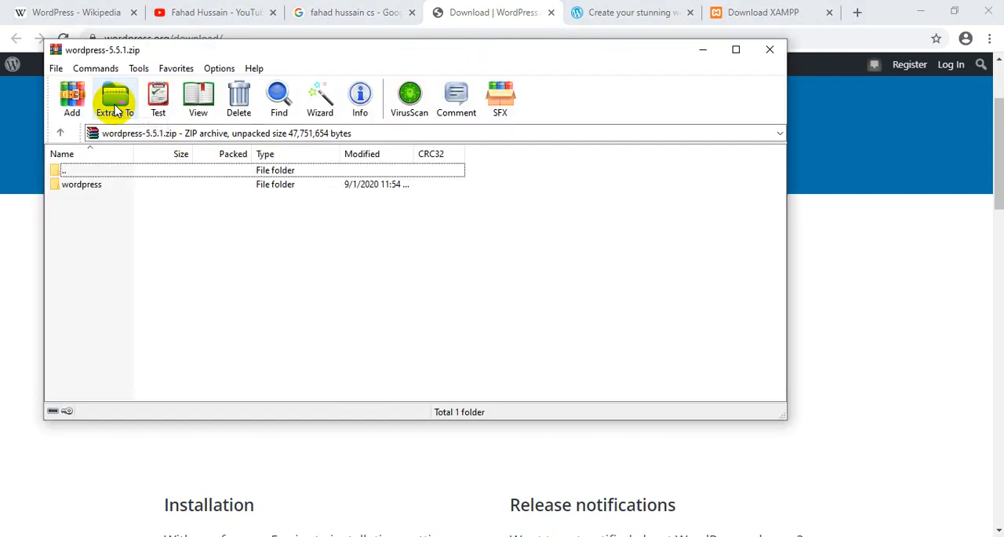
click(117, 111)
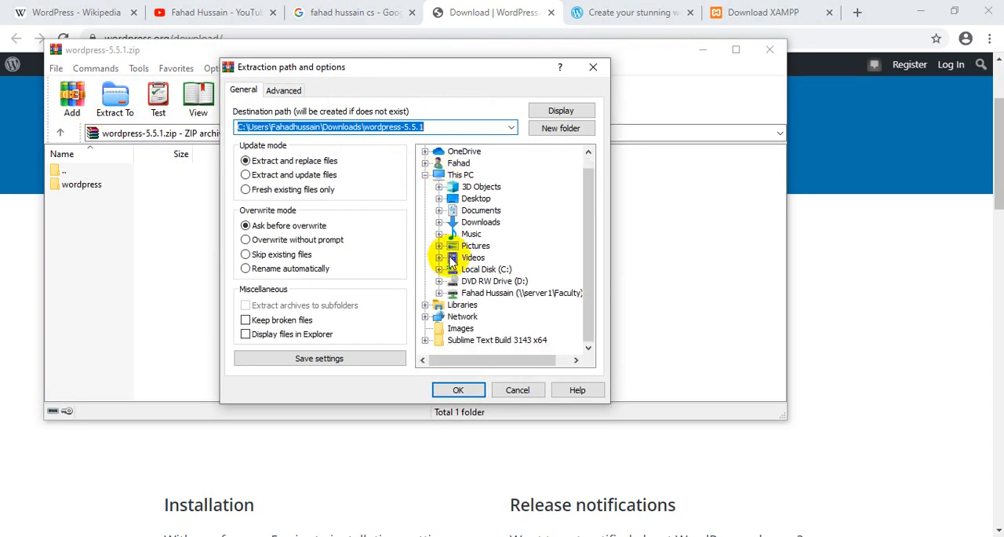
click(487, 270)
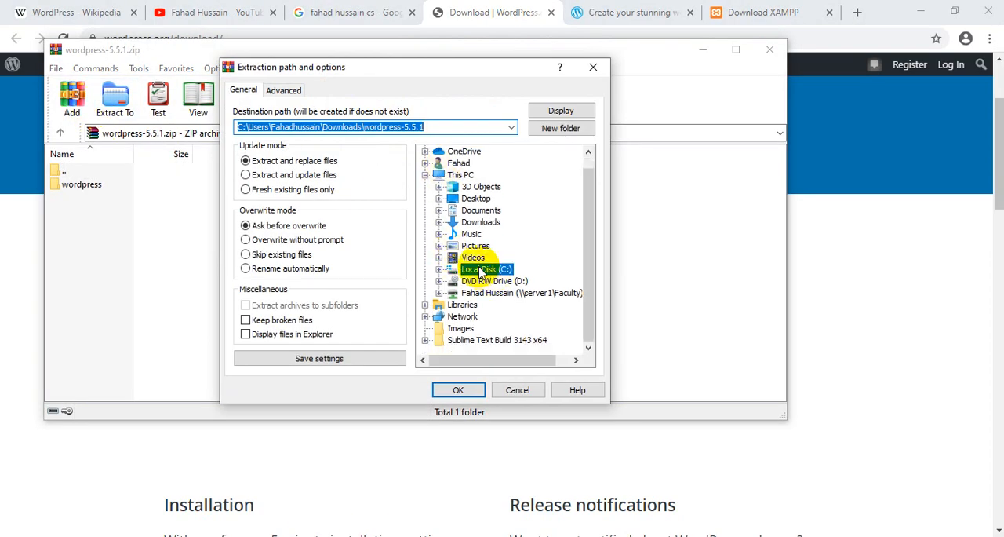
click(439, 270)
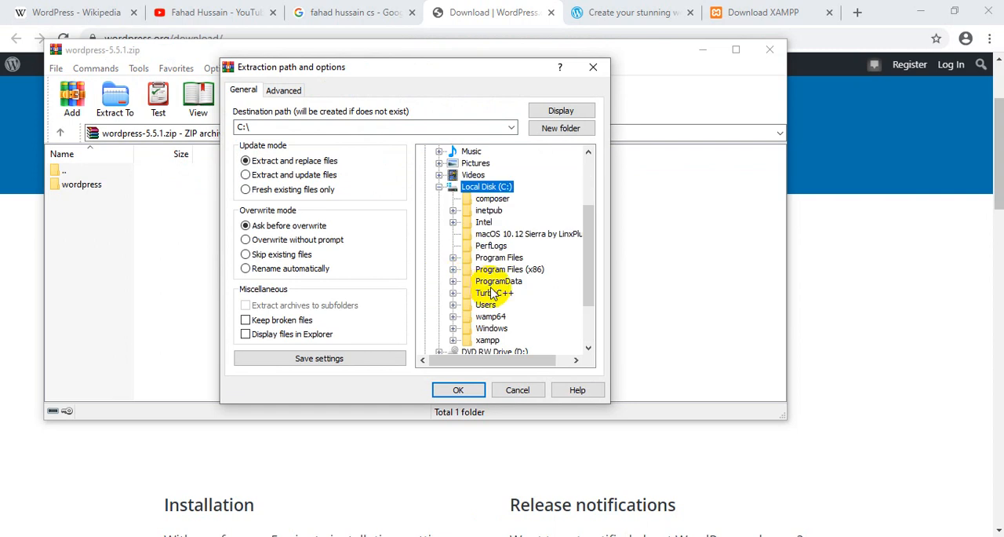
click(453, 341)
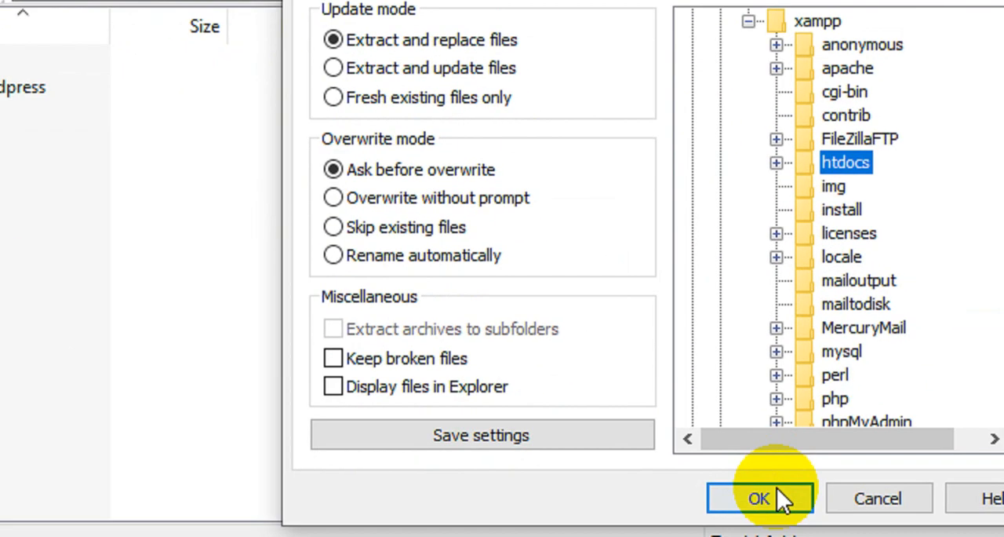
click(777, 488)
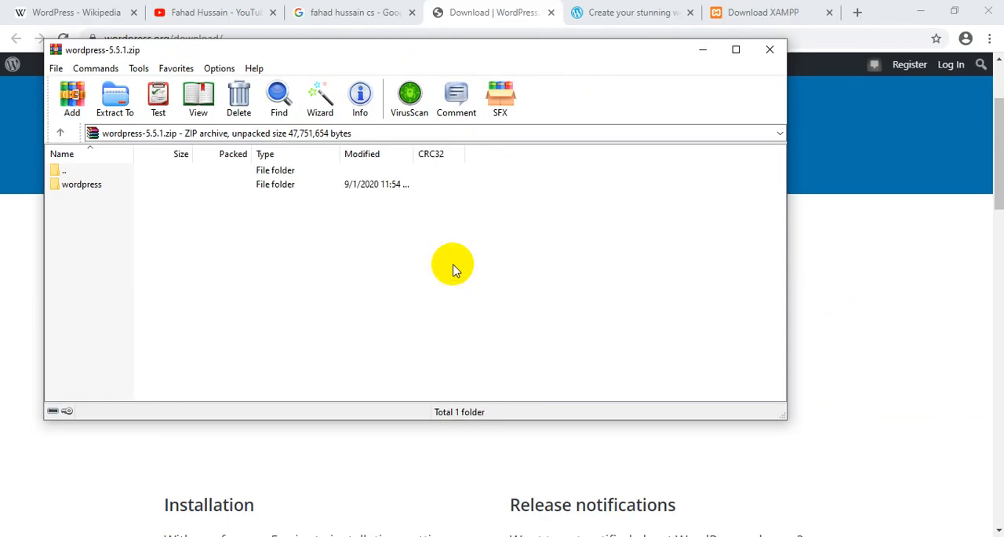
click(769, 50)
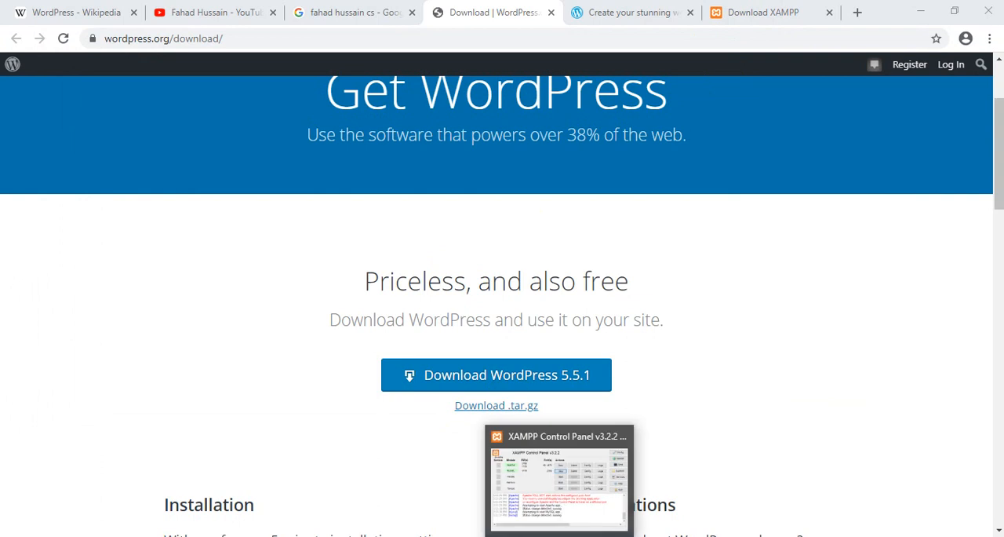
- Check Apache's port in XAMPP Control Panel and open localhost:82/phpmyadmin in a new browser tab
click(559, 536)
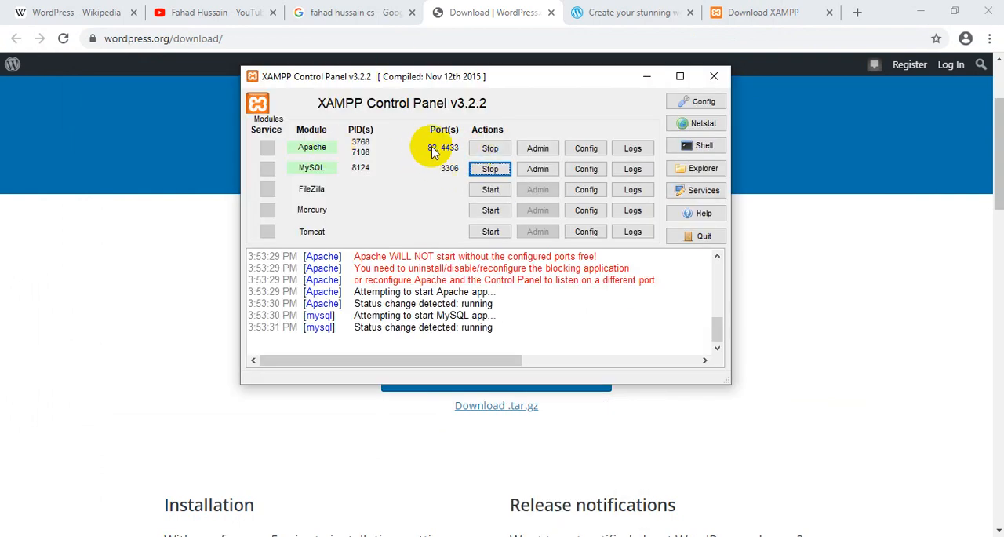
click(860, 13)
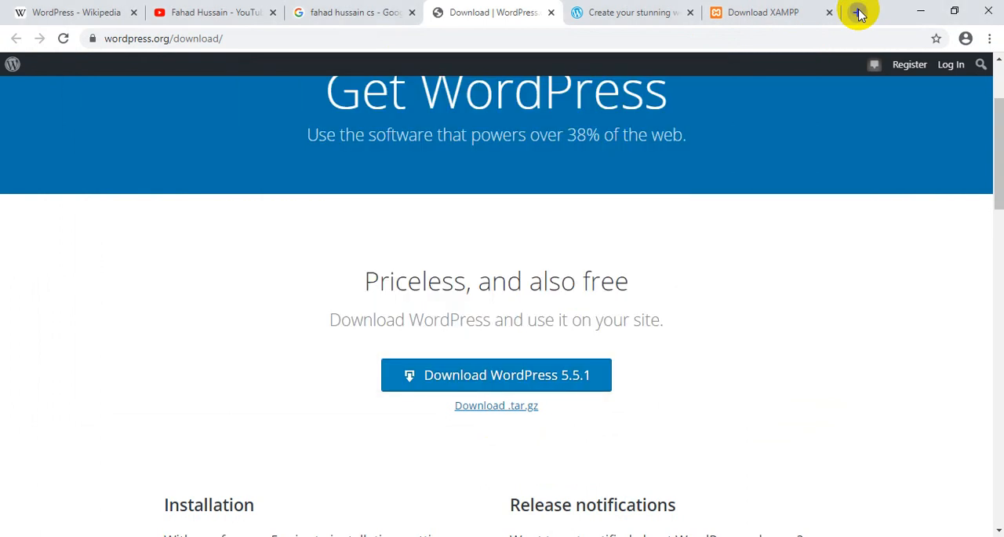
click(860, 13)
text(local)
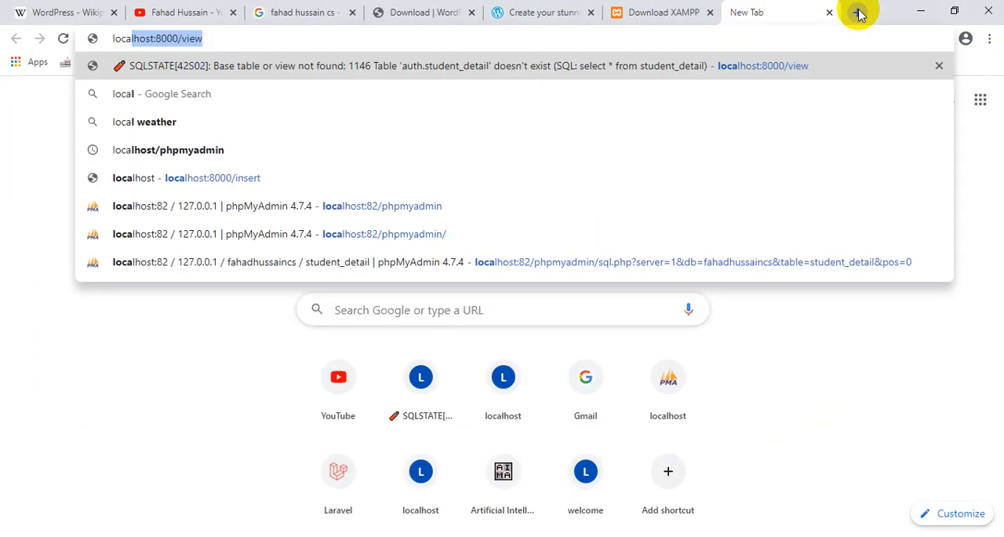
key(Right)
key(BackSpace)
key(BackSpace)
key(BackSpace)
key(BackSpace)
key(BackSpace)
key(BackSpace)
key(BackSpace)
key(BackSpace)
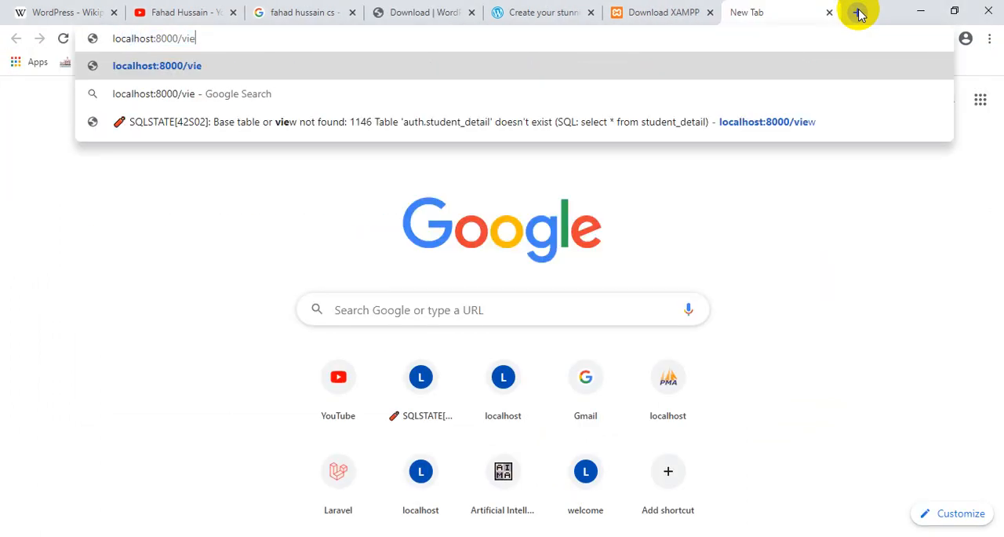
text(2)
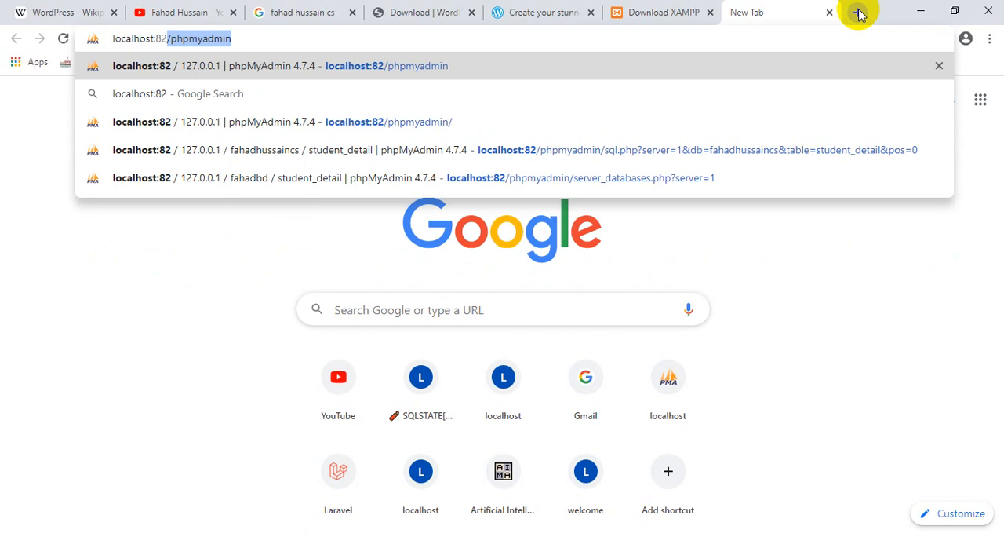
key(Return)
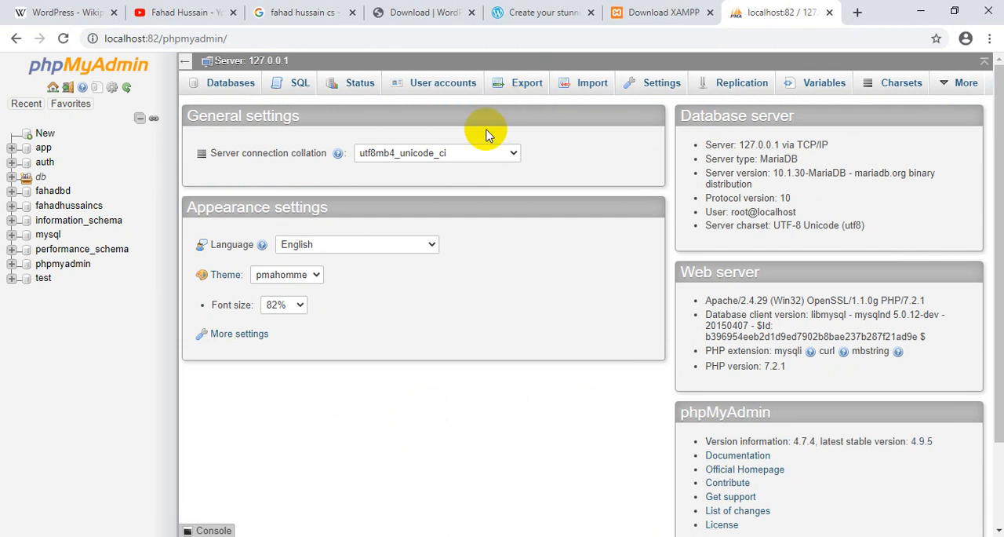
- Create a database called db_wordpress in phpMyAdmin, leaving the collation unselected
click(244, 94)
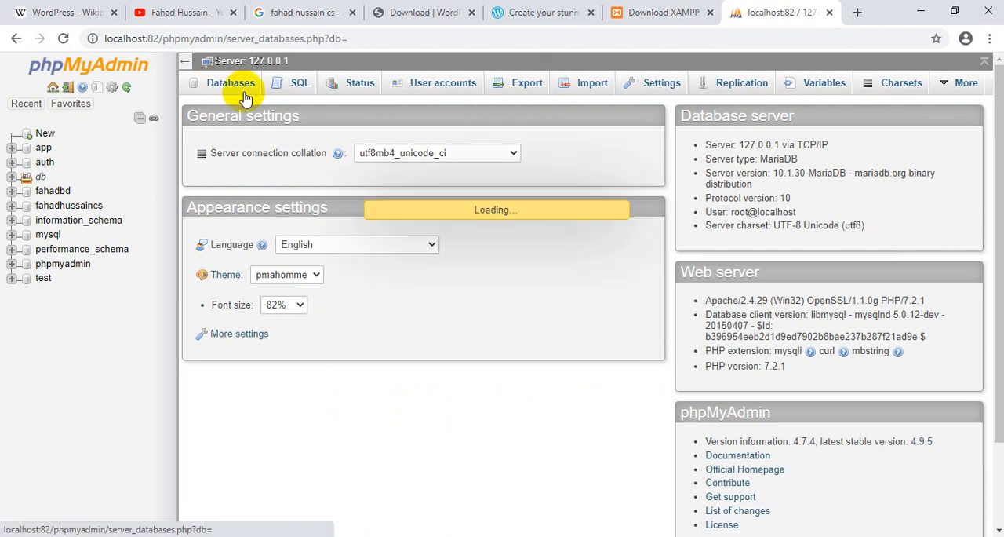
click(280, 188)
text(db_wordpress)
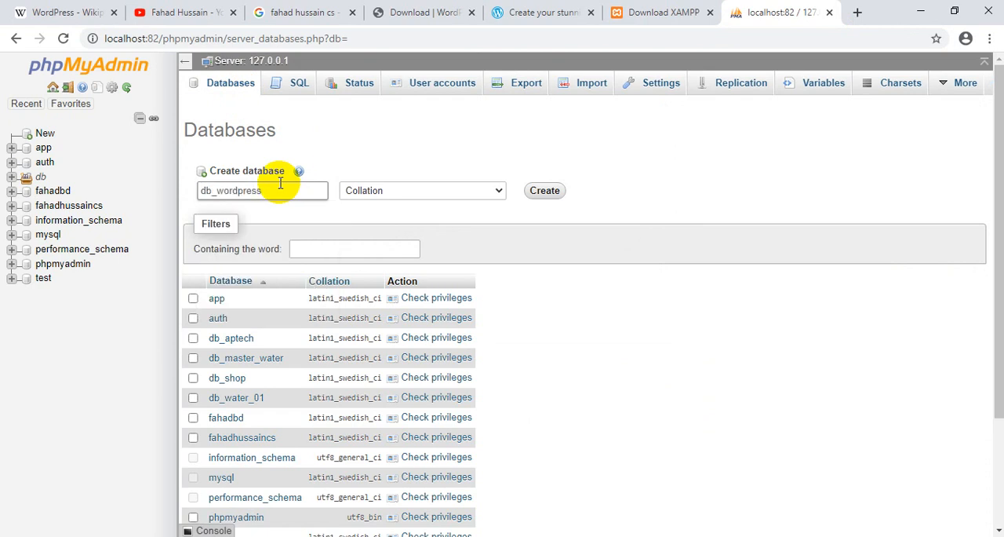
click(543, 192)
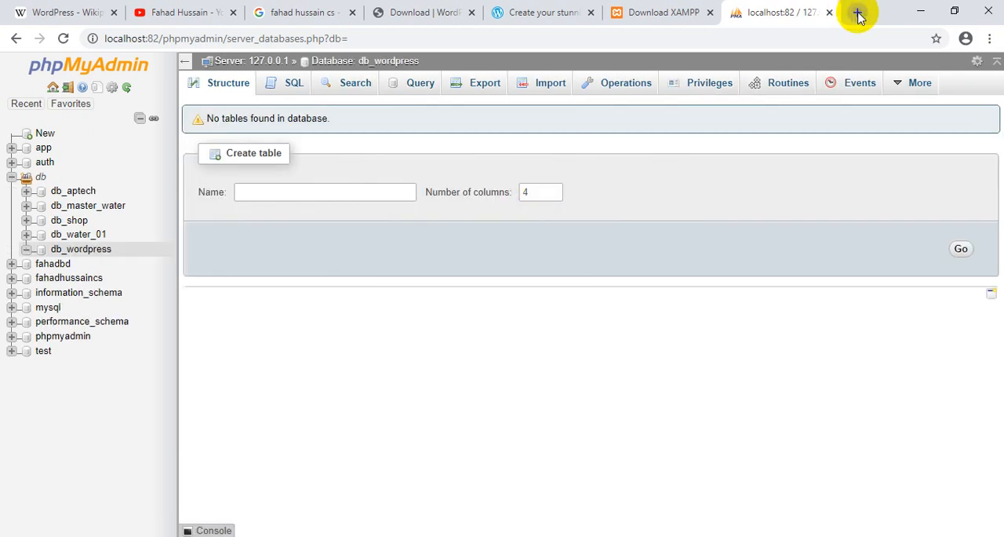
- Start the local site address with localhost:82/ in a new browser tab
click(858, 13)
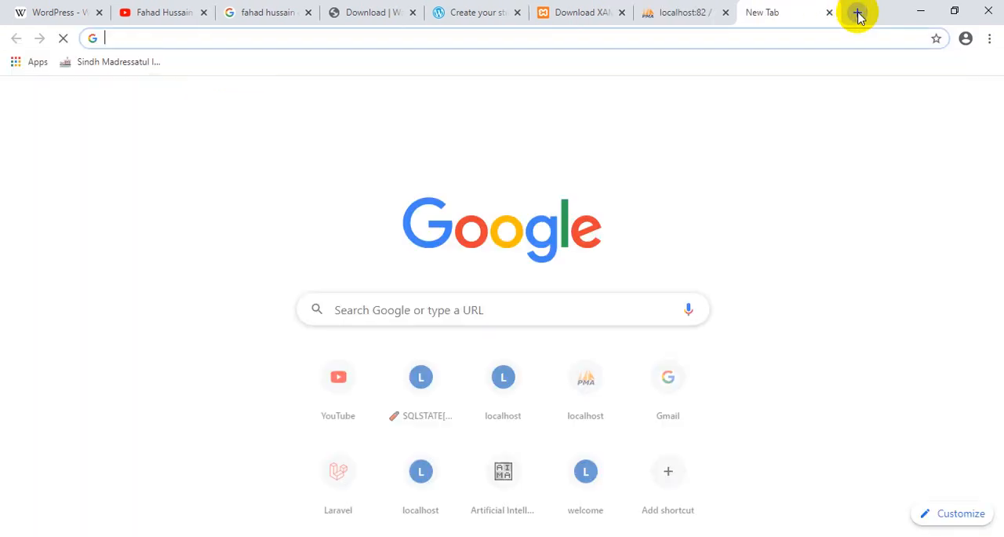
text(localhost:8000/view)
key(BackSpace)
key(BackSpace)
key(BackSpace)
key(BackSpace)
key(BackSpace)
key(BackSpace)
key(BackSpace)
key(BackSpace)
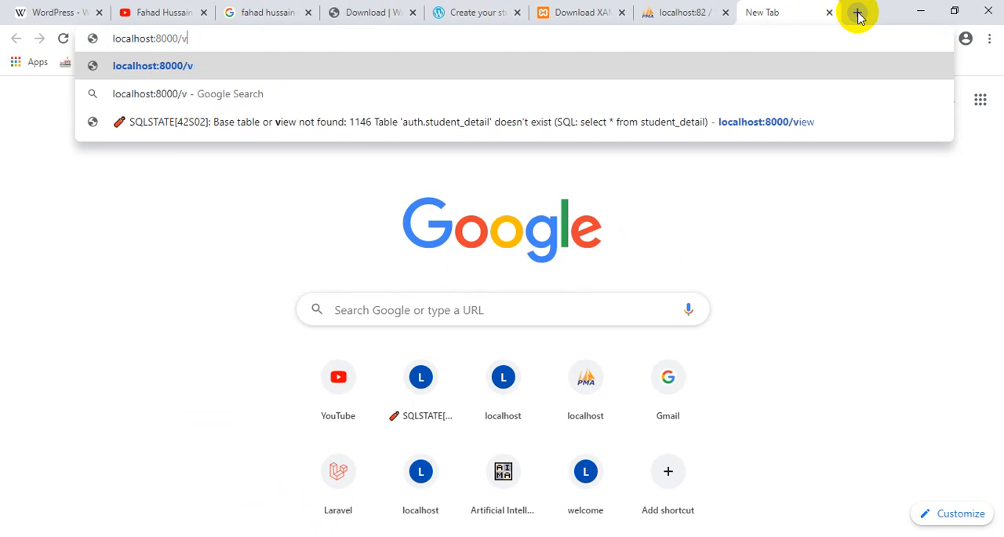
text(2/)
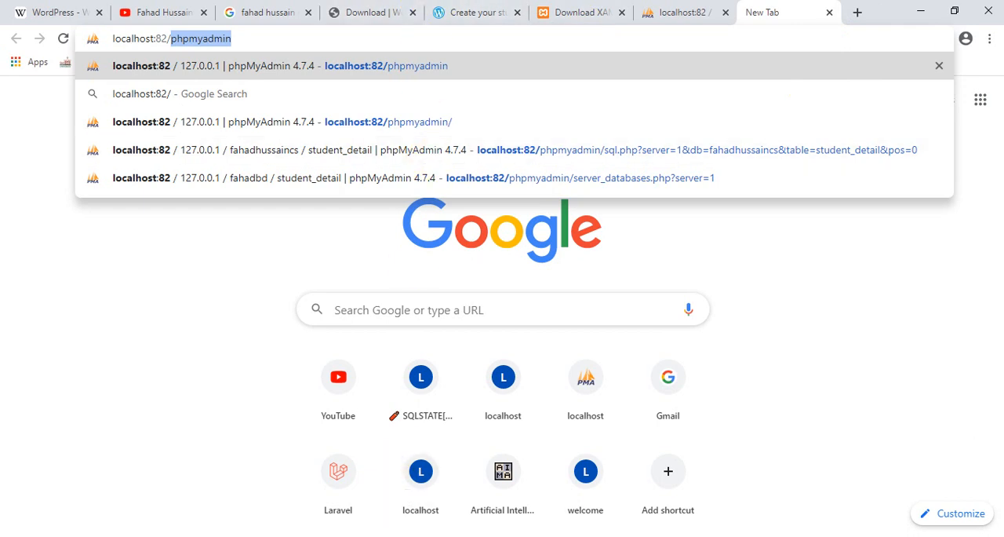
- Rename the extracted wordpress folder in htdocs to the author's full name followed by "cs", and refresh the folder listing
click(412, 536)
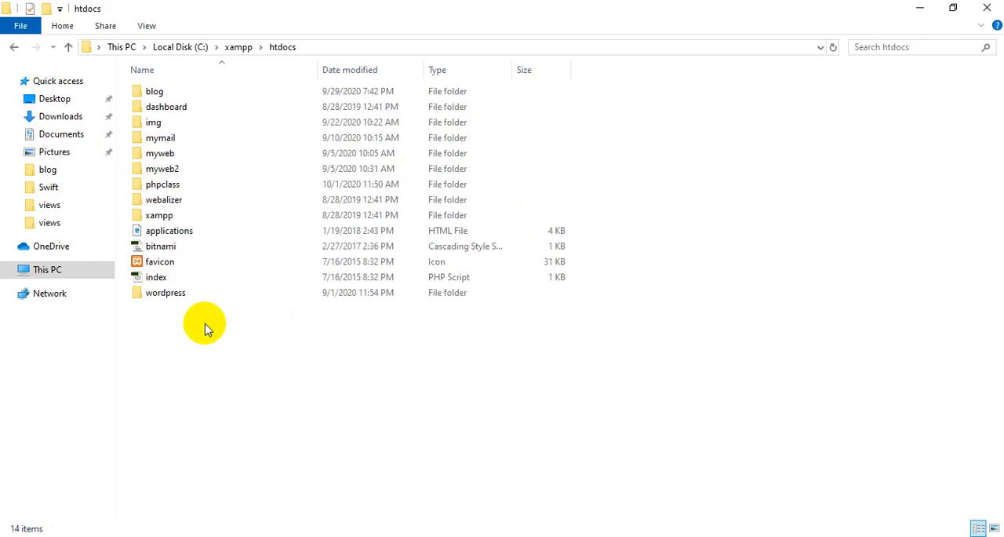
right_click(264, 354)
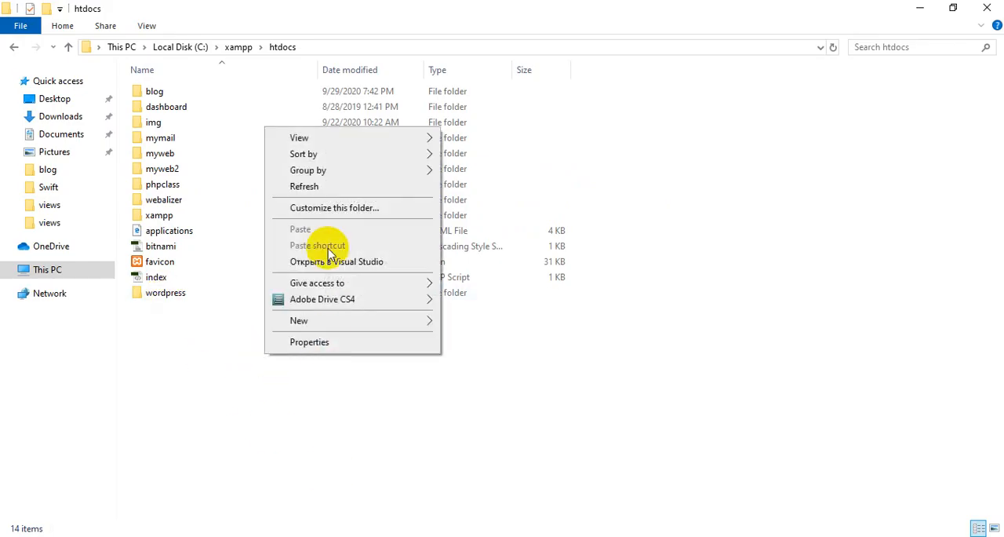
click(322, 186)
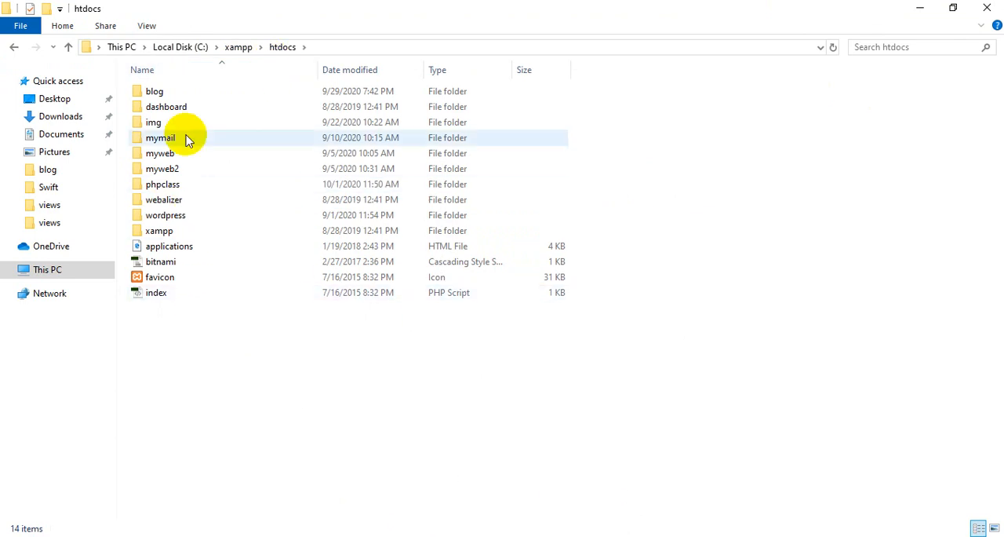
click(173, 221)
key(F2)
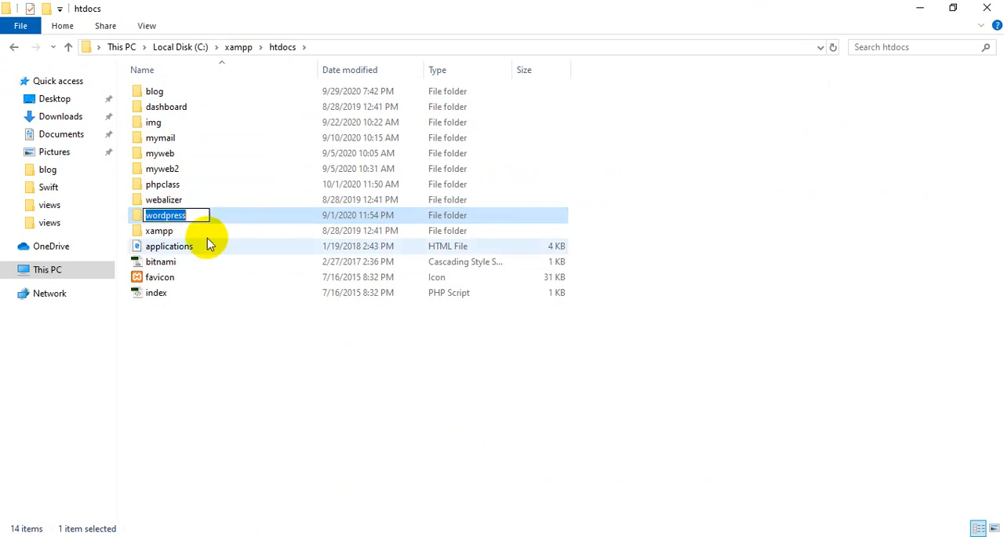
text(fahadhussaincs)
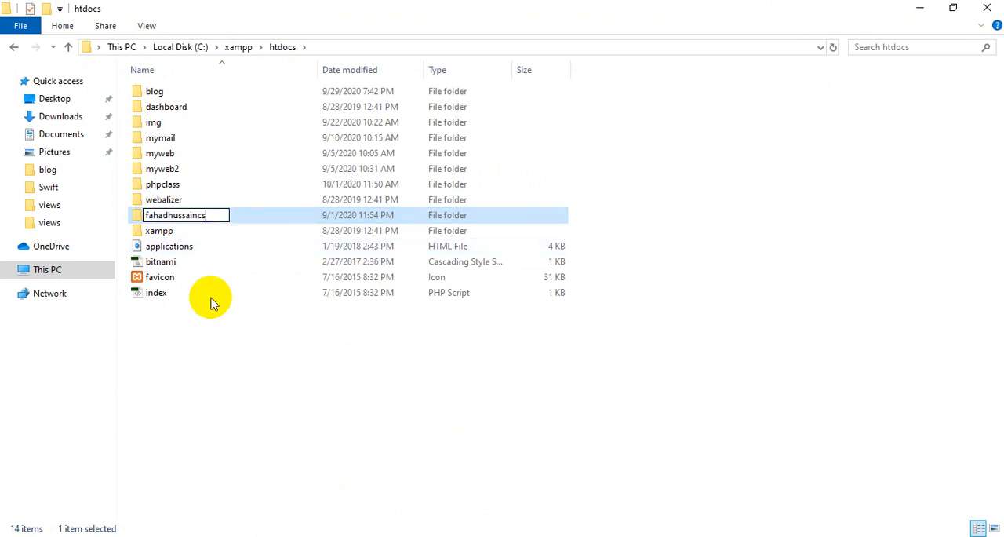
click(218, 343)
right_click(233, 336)
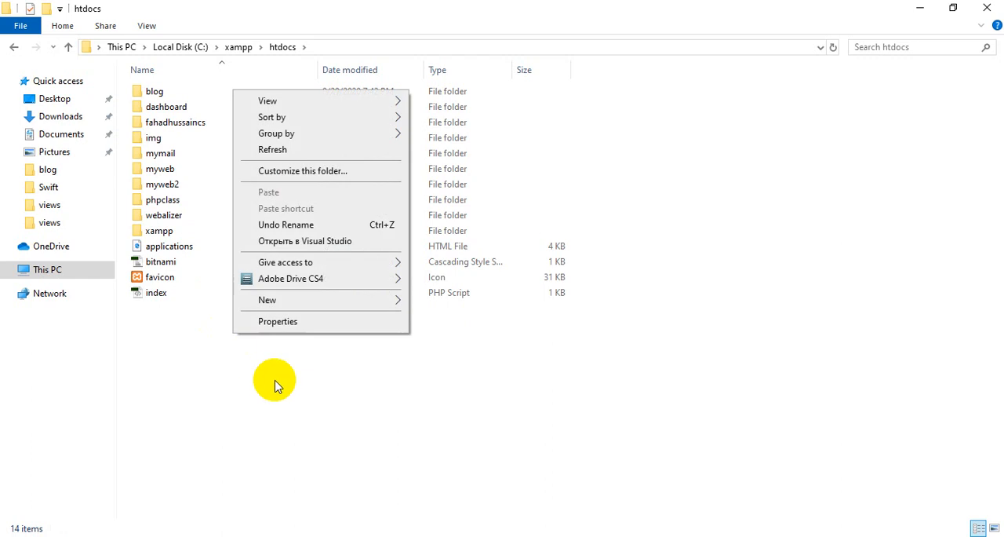
click(272, 149)
- Complete the localhost:82/ address with the renamed folder's name and load the WordPress setup page in the browser
click(538, 527)
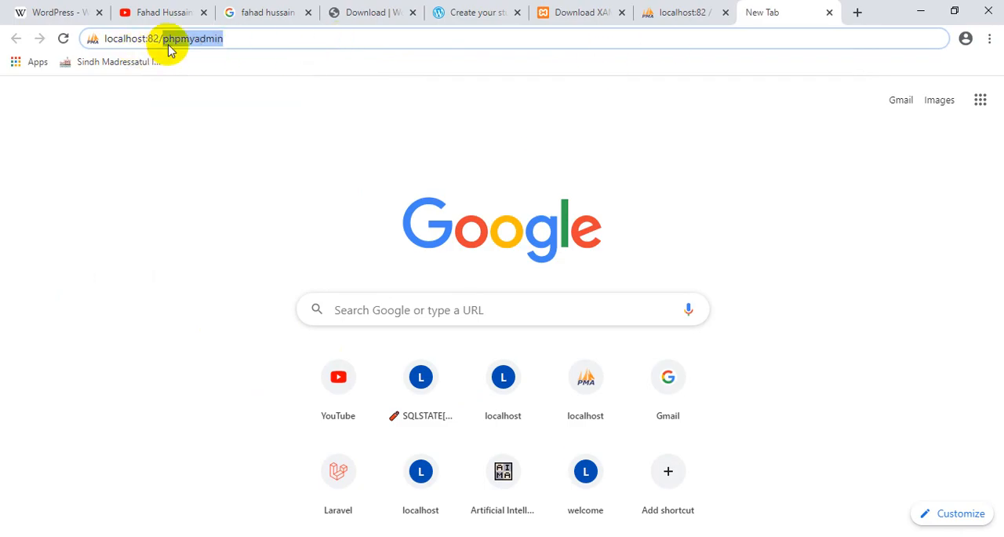
text(fahad)
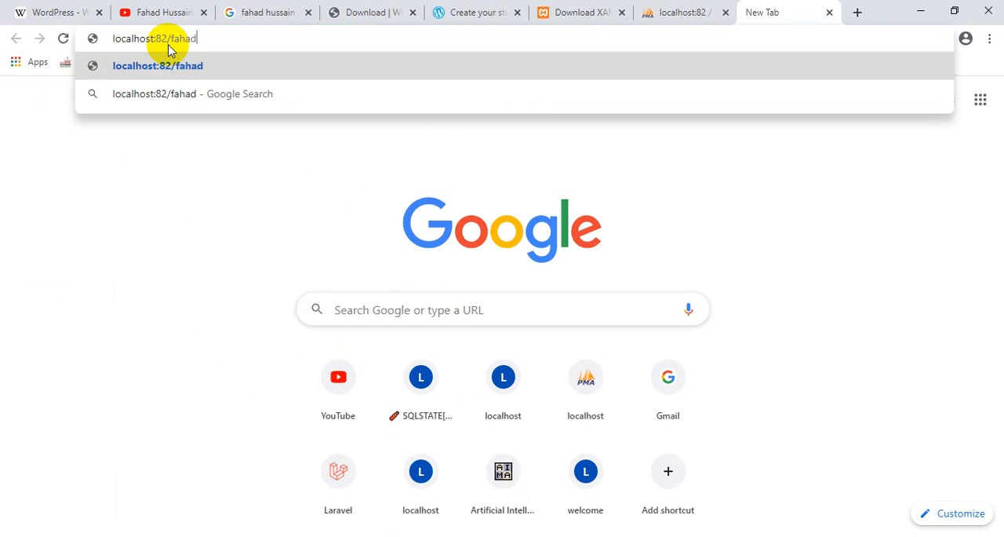
text(hussaincs)
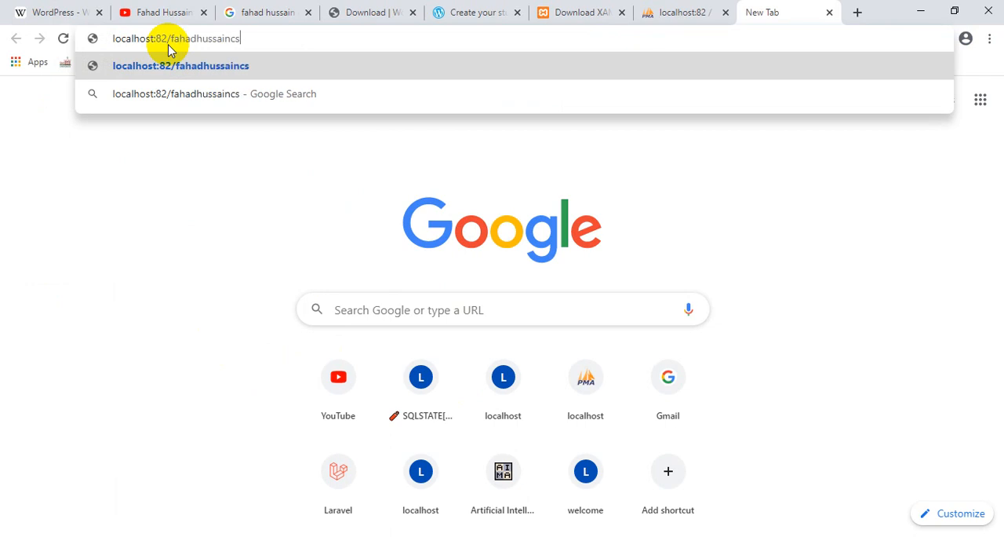
key(Return)
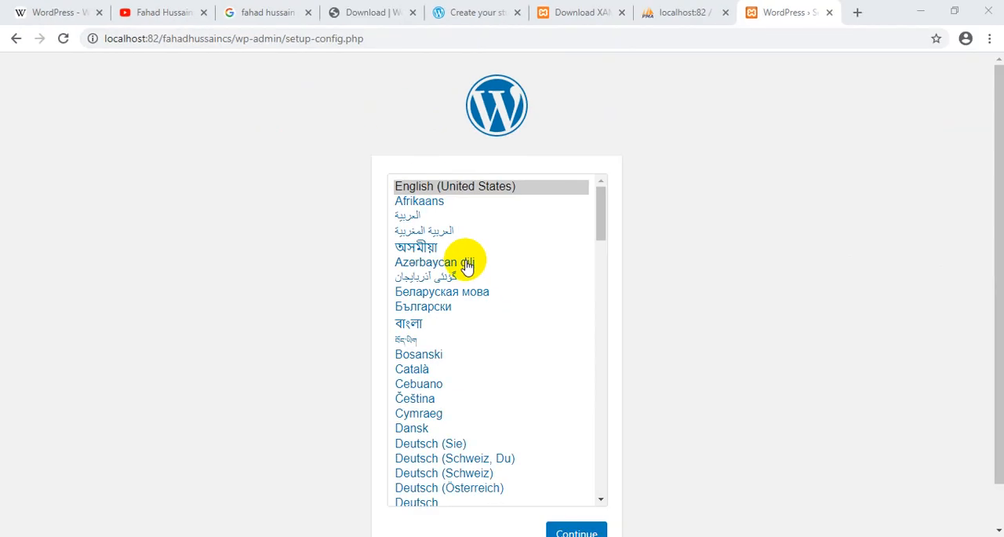
- Continue the WordPress setup in English (United States) and proceed past the welcome page to the database connection form
scroll(372, 287, down, 1)
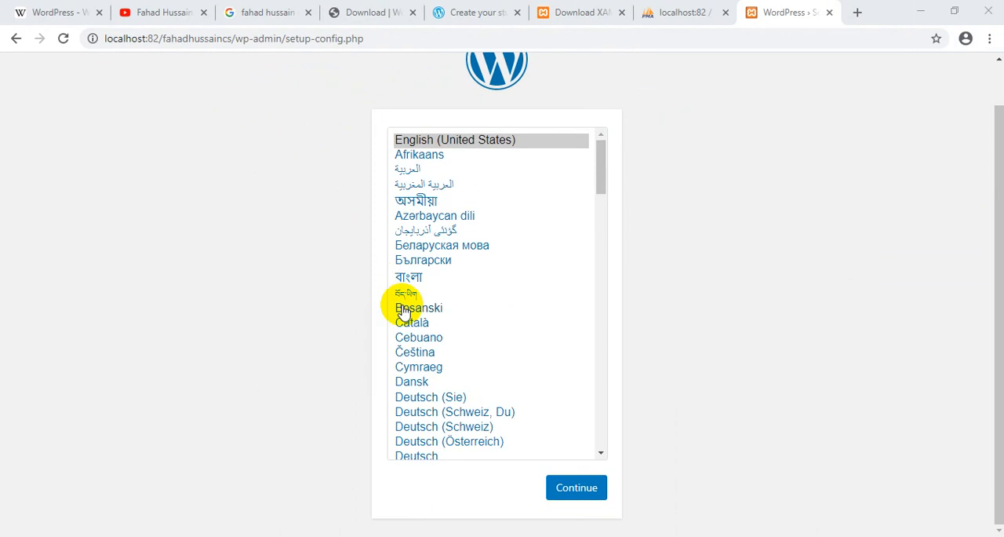
click(562, 496)
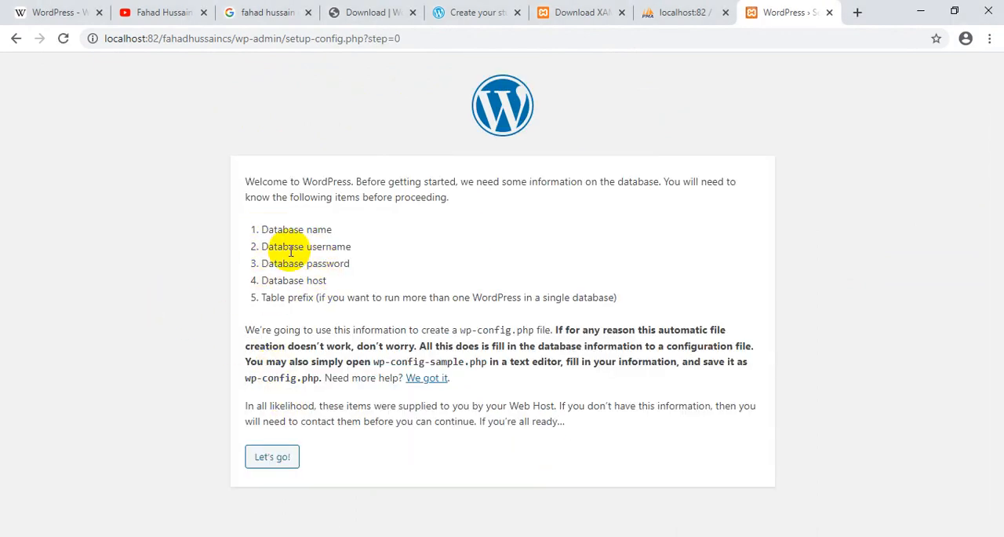
click(281, 459)
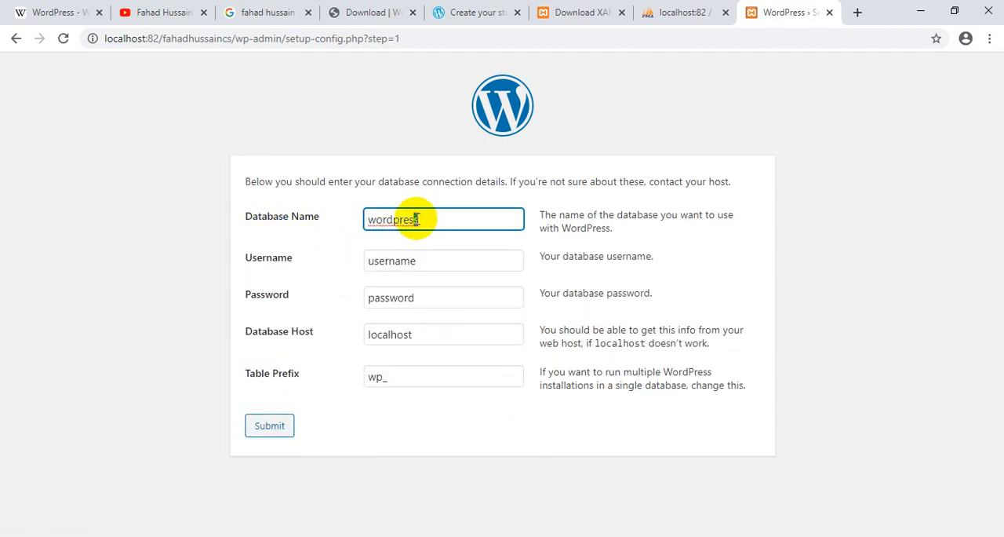
- Check the new database's name in phpMyAdmin and set the setup form's database name to db_wordpress
drag(419, 220, 362, 218)
click(370, 222)
double_click(393, 220)
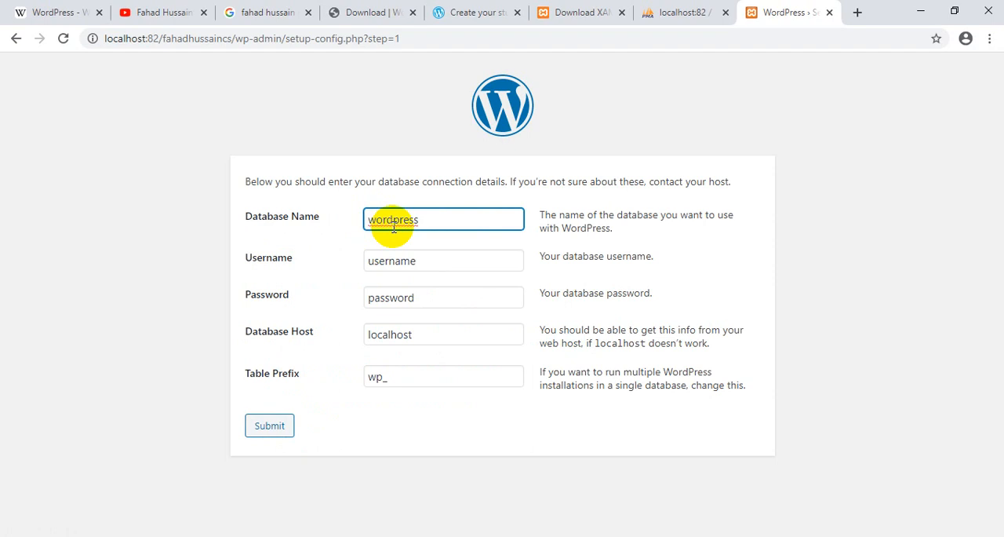
click(671, 12)
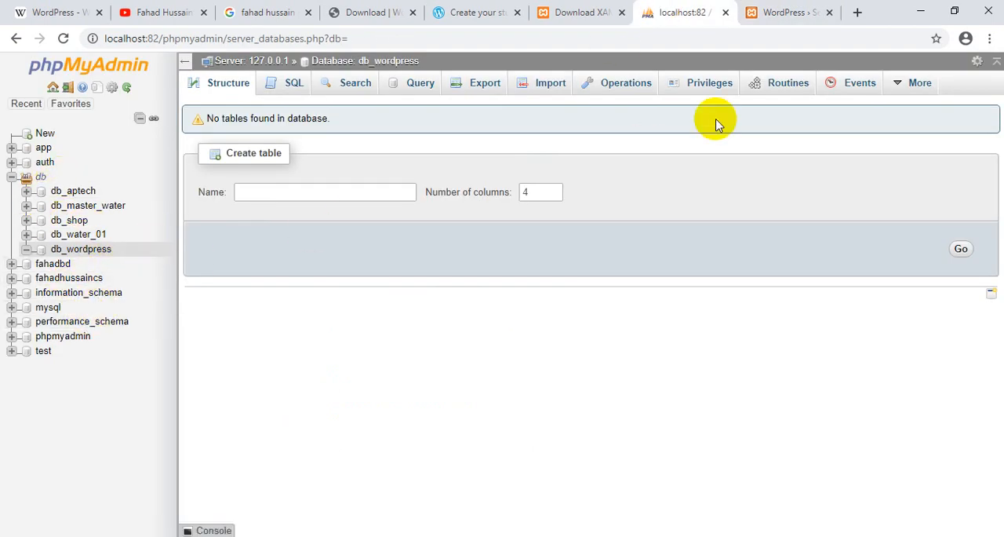
click(790, 6)
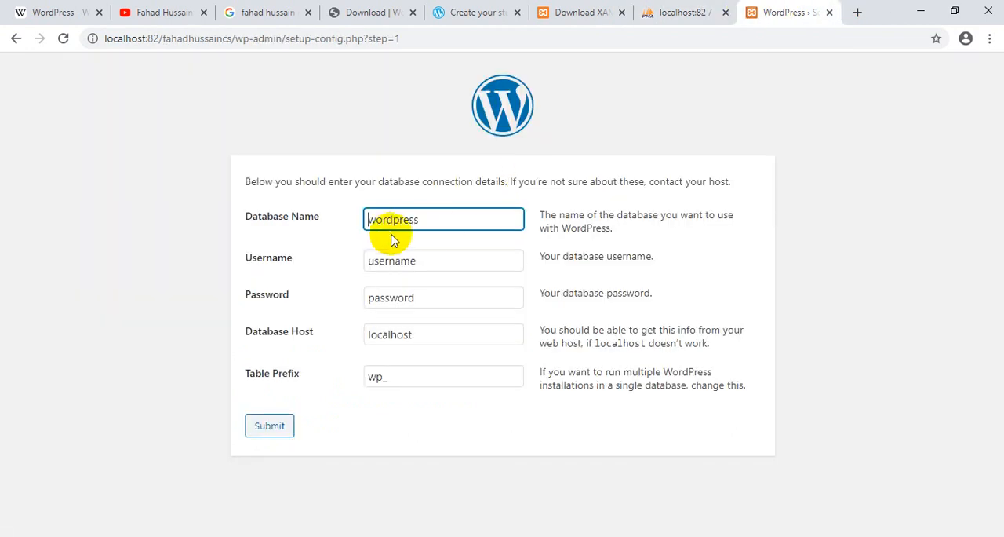
key(Home)
text(db_)
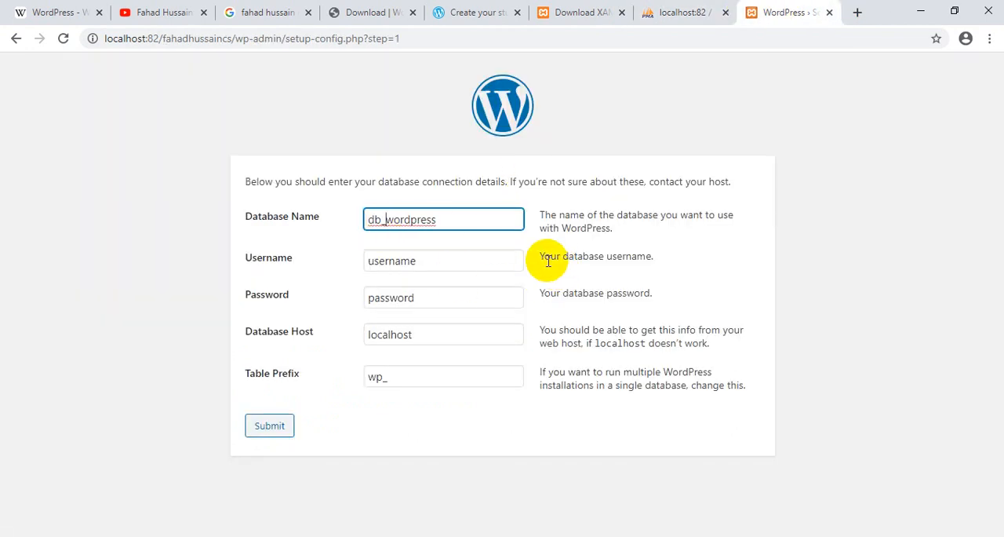
- Set the database username to root, clear the database password, and submit the details with host localhost and table prefix wp_
drag(429, 260, 322, 267)
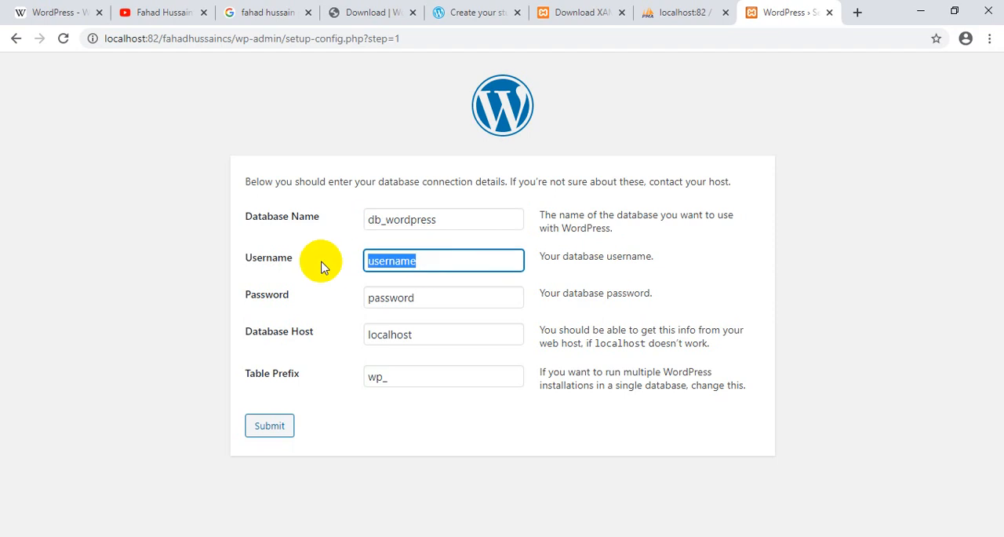
text(root)
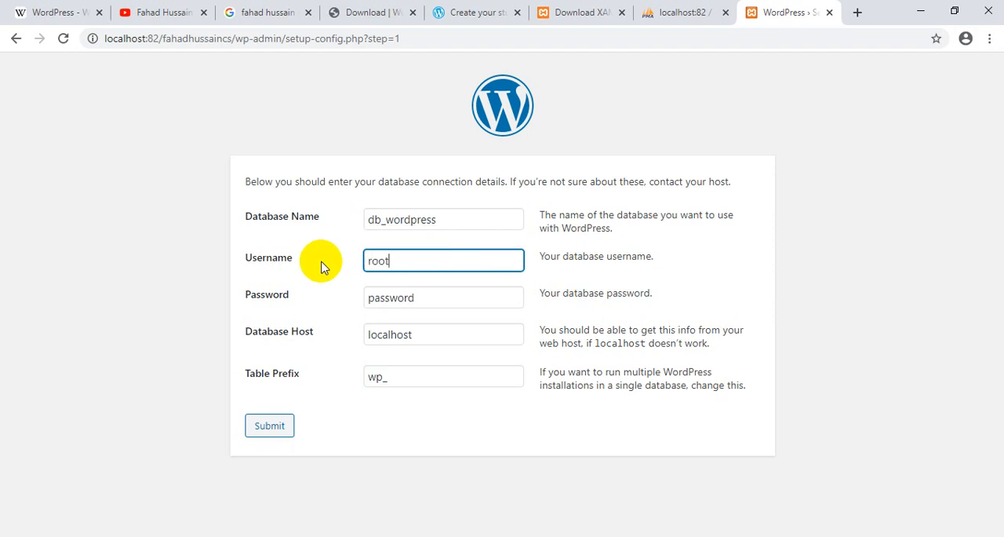
drag(431, 296, 352, 300)
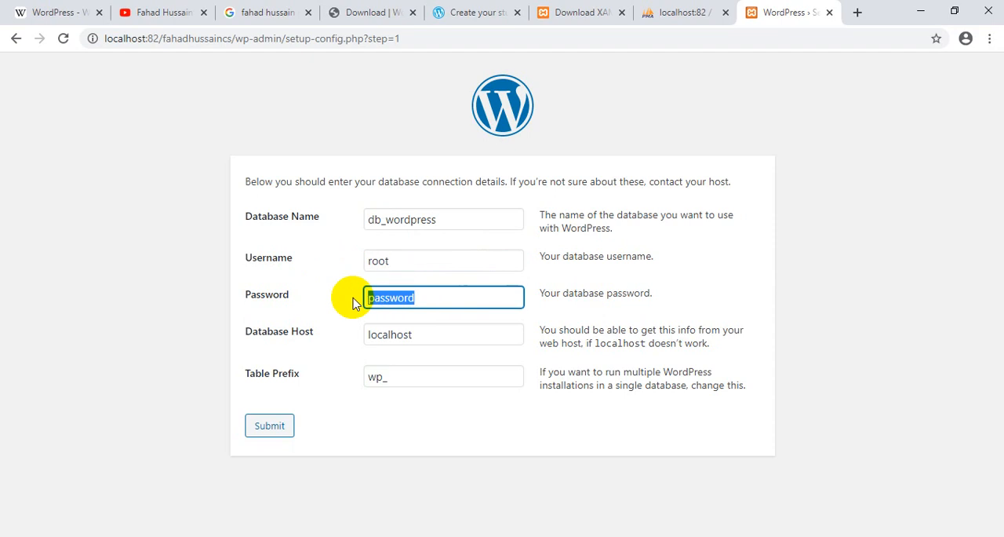
key(BackSpace)
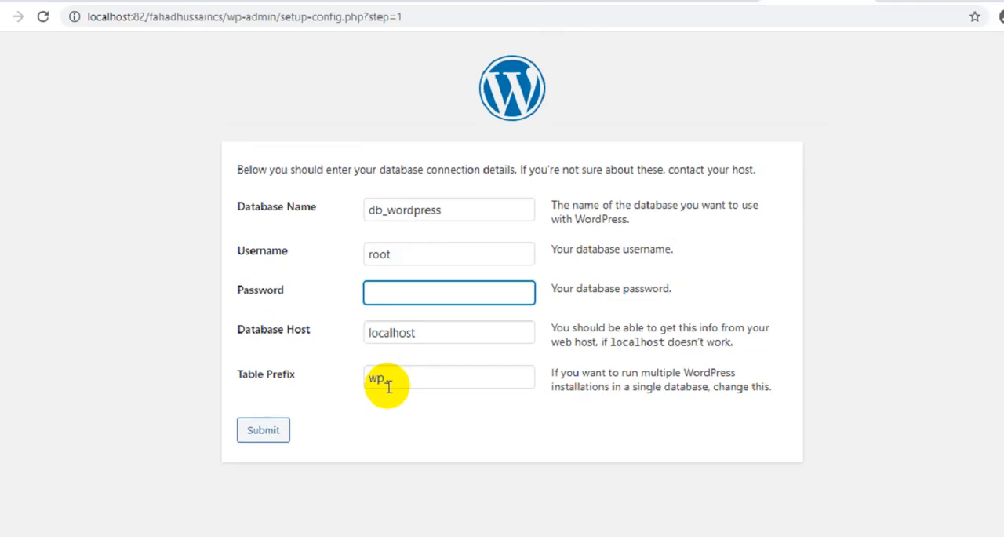
click(269, 428)
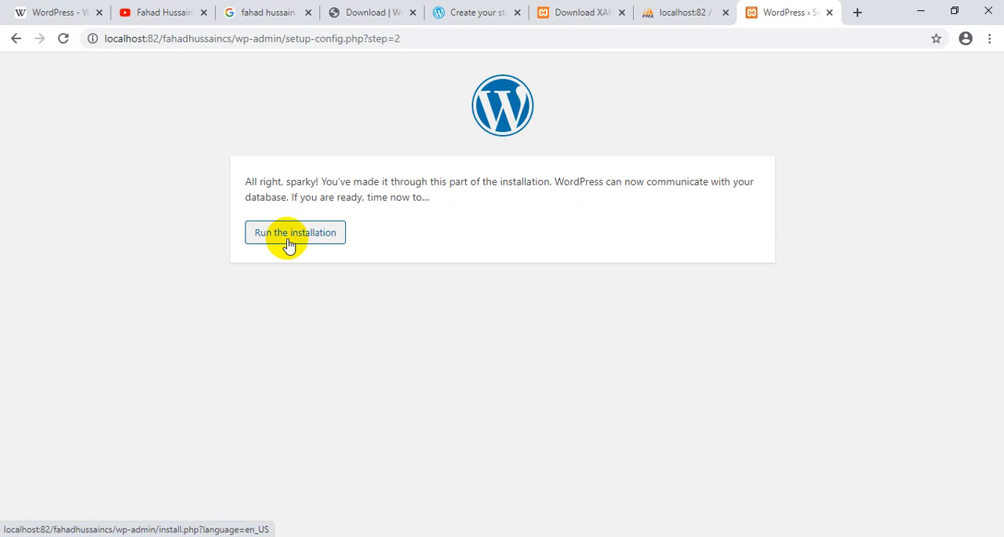
- Run the installation and fill in the site title with the author's full name followed by "cs", plus the author's first name as username
click(289, 246)
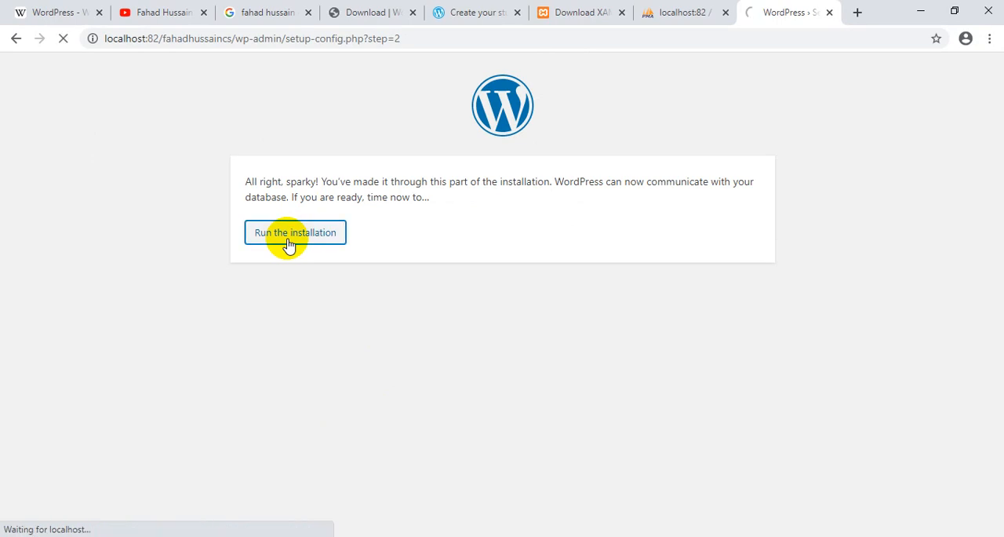
scroll(218, 334, down, 1)
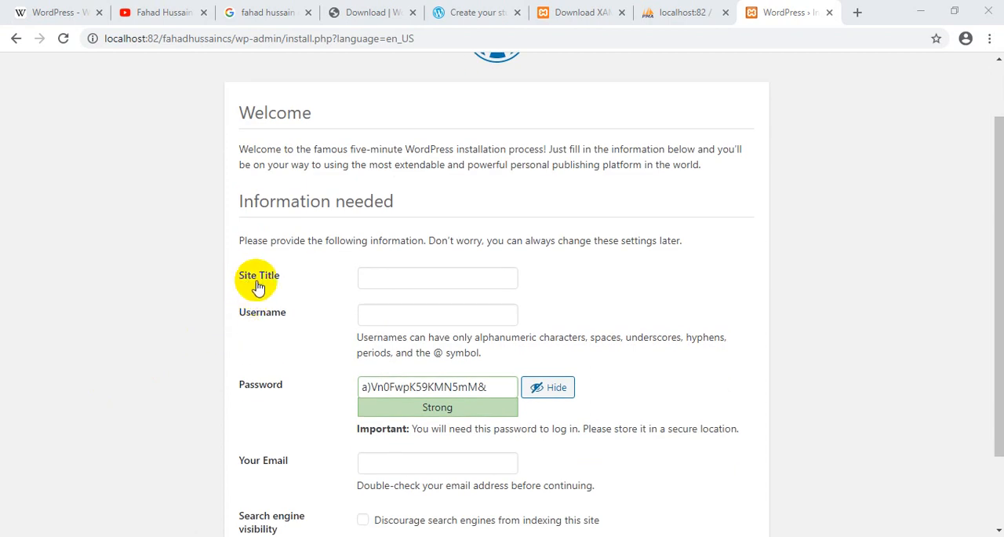
click(423, 284)
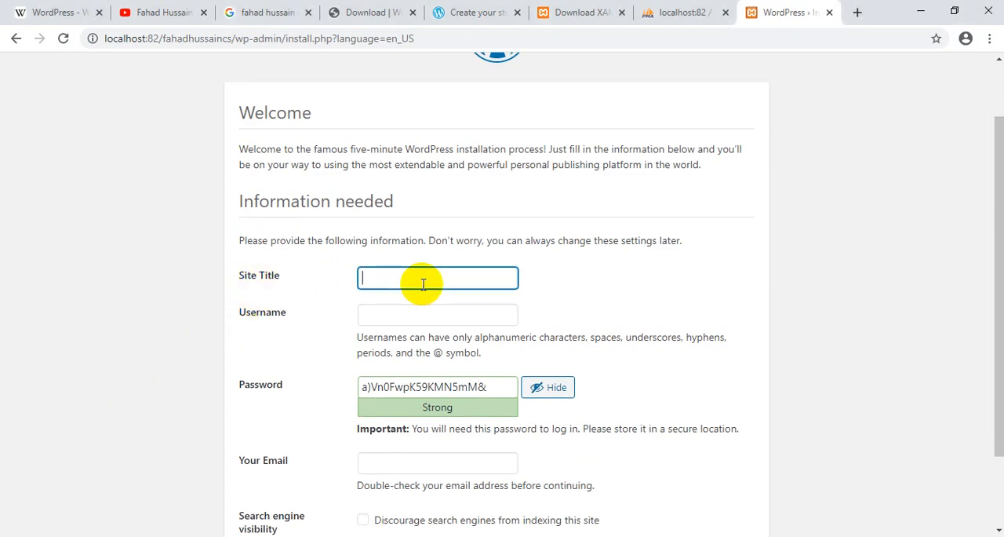
text(fahadhussaincs)
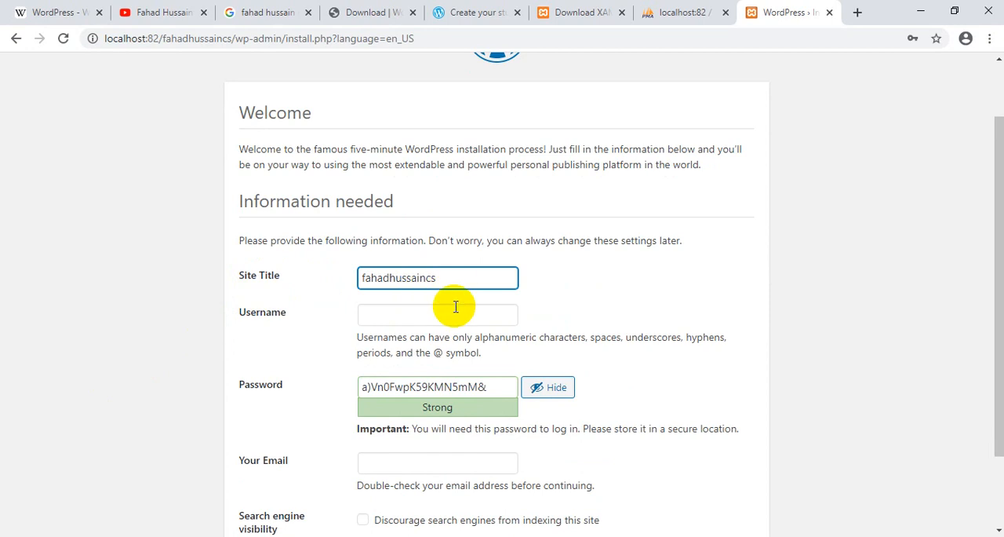
click(441, 317)
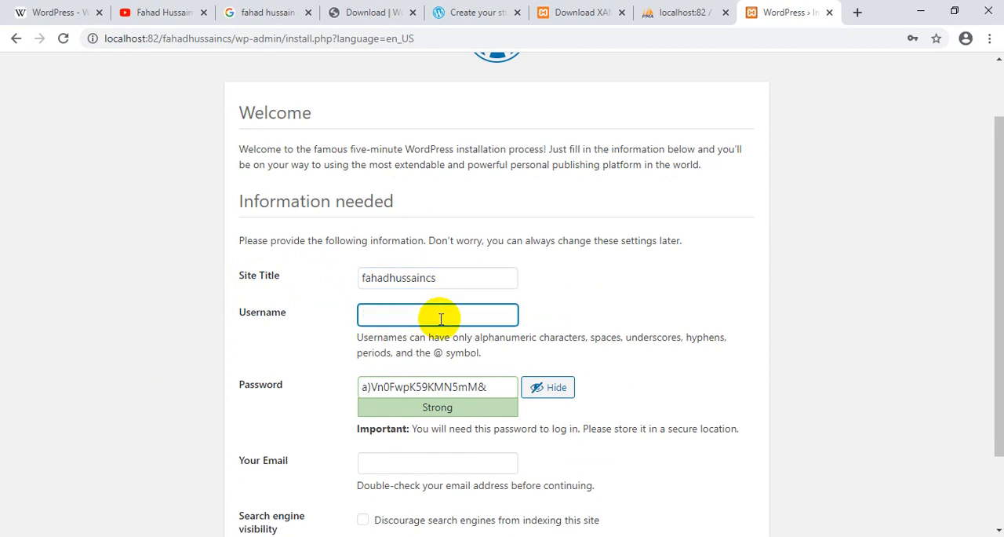
scroll(441, 318, down, 1)
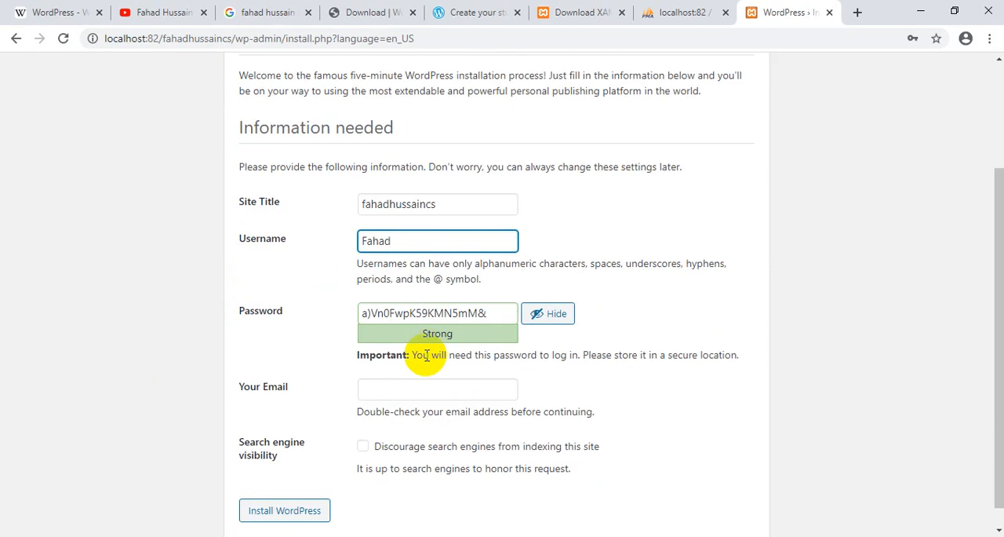
- Replace the generated password with a simple account password and confirm the use of a weak password
double_click(424, 314)
triple_click(423, 314)
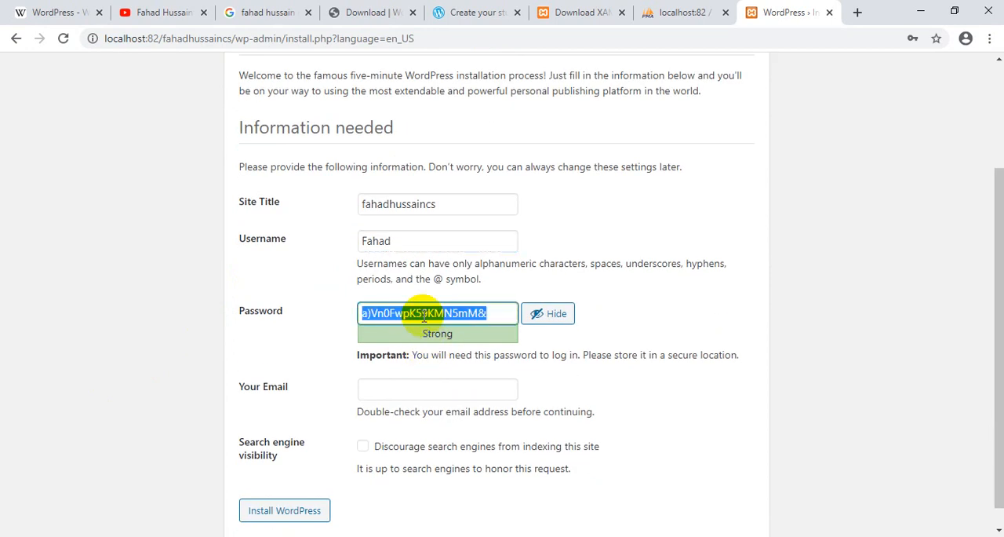
text(12345)
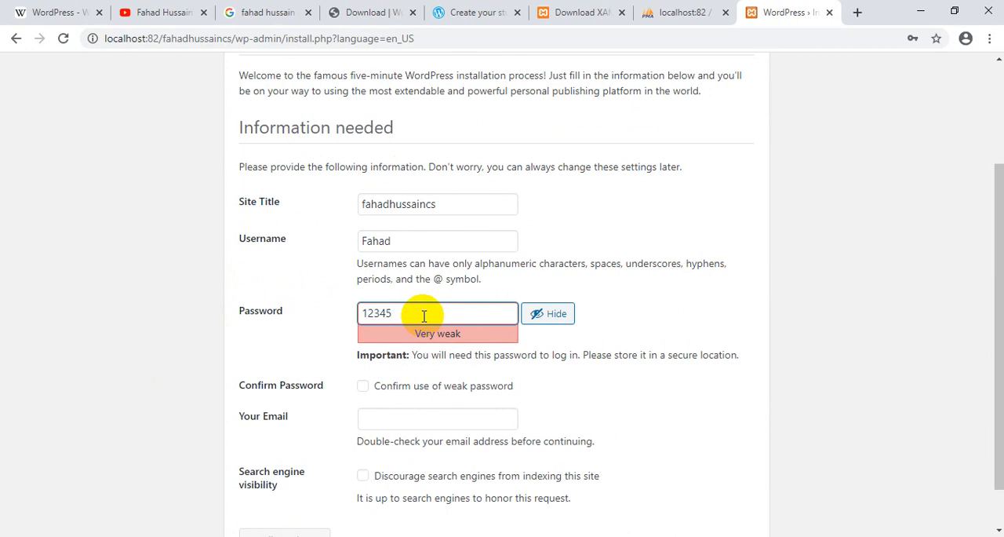
scroll(424, 315, down, 1)
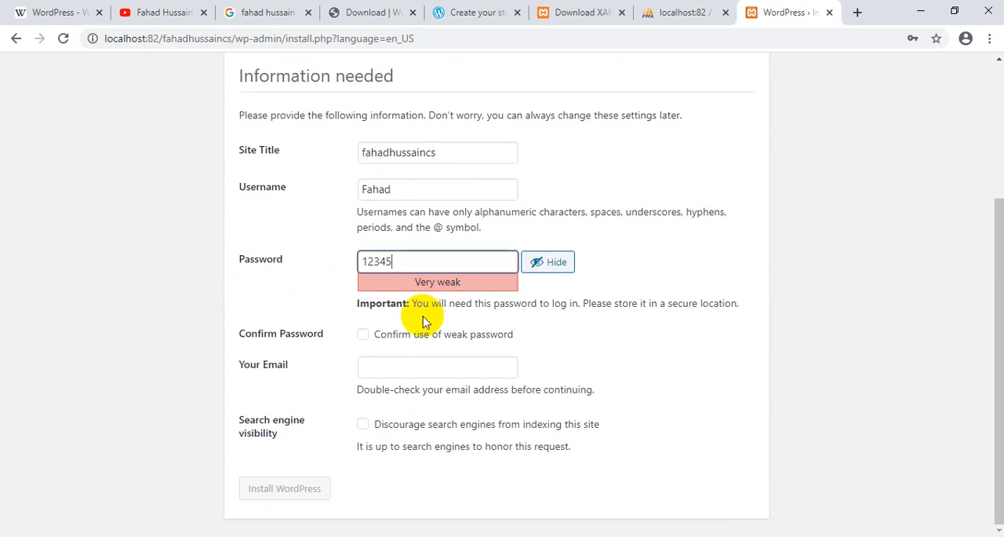
click(362, 337)
- Fill in the administrator's e-mail, discourage search engines from indexing the site, and install WordPress
click(383, 369)
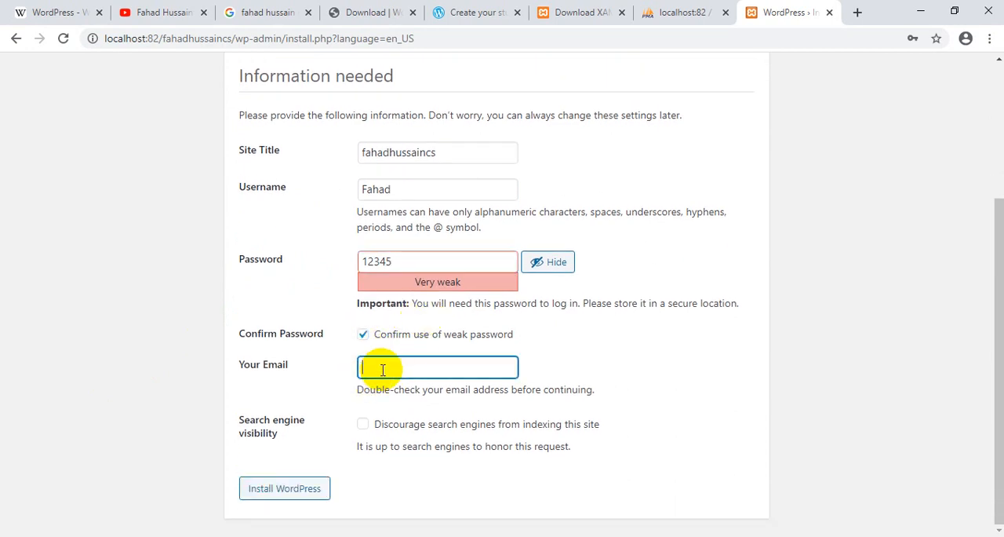
text(abc@gmail.com)
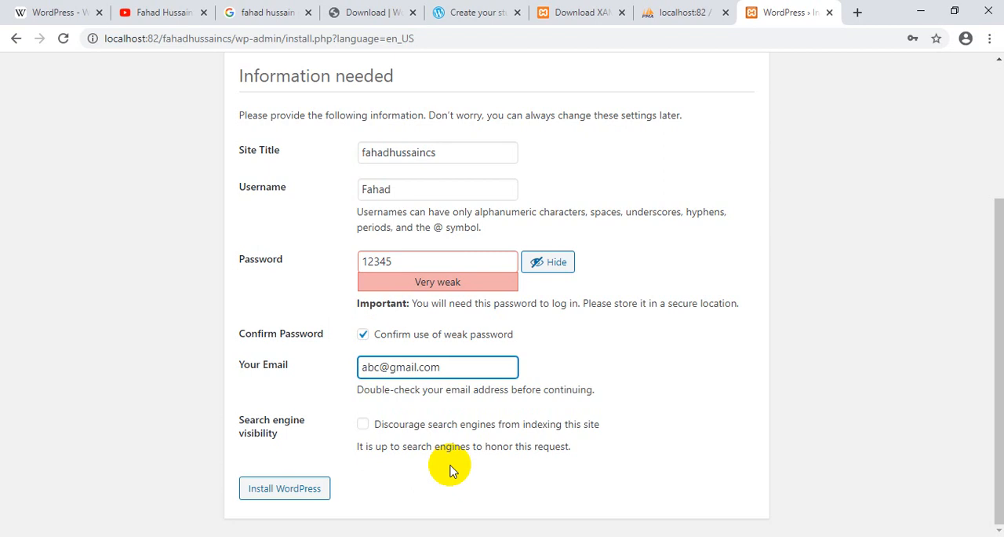
click(364, 425)
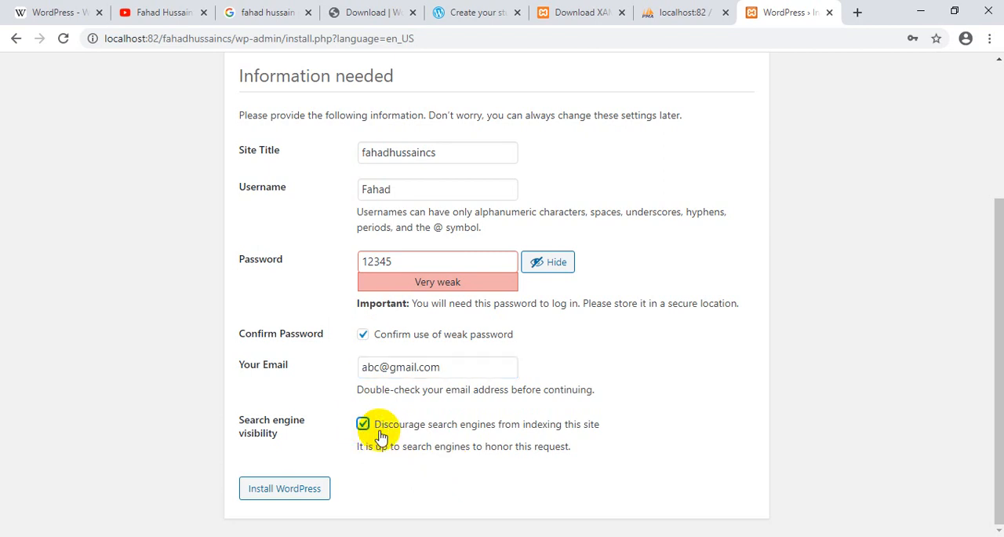
scroll(433, 444, up, 2)
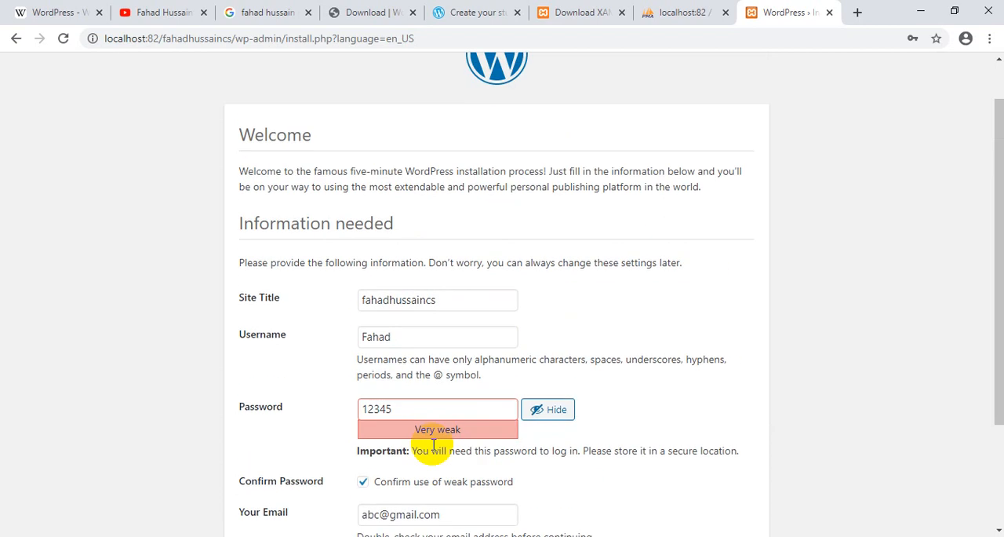
scroll(377, 443, down, 2)
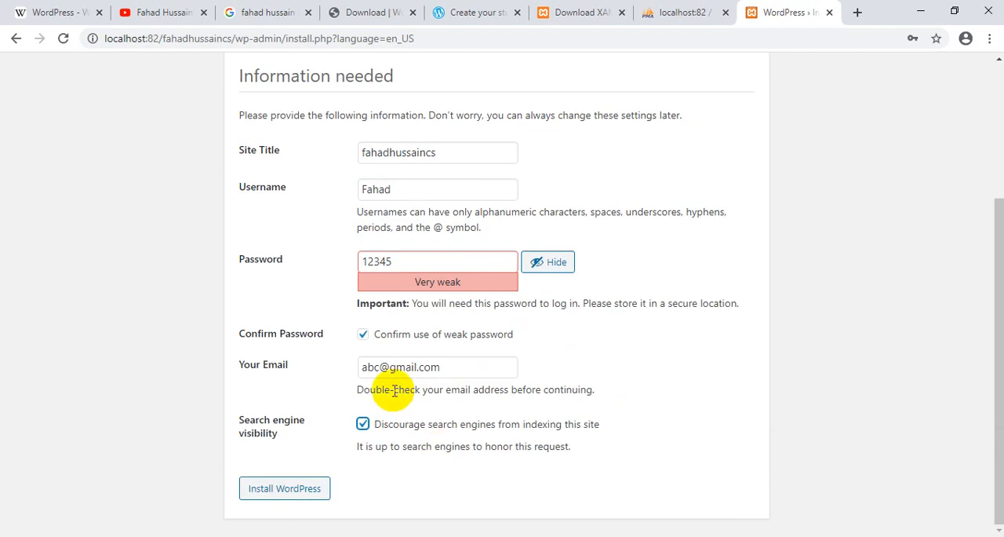
drag(363, 368, 430, 368)
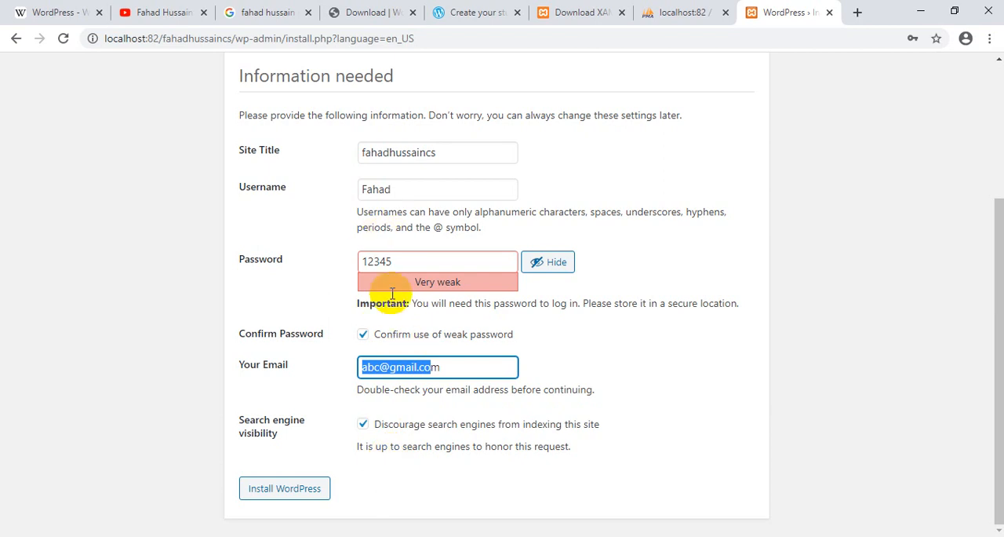
click(284, 495)
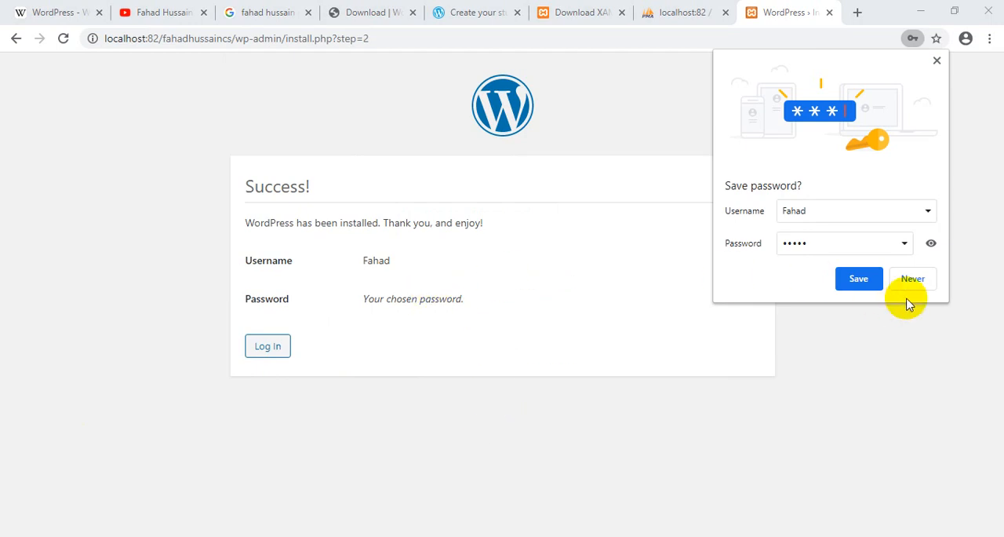
- Decline saving the password in the browser and log in to the new site with the administrator's e-mail and account password
click(914, 280)
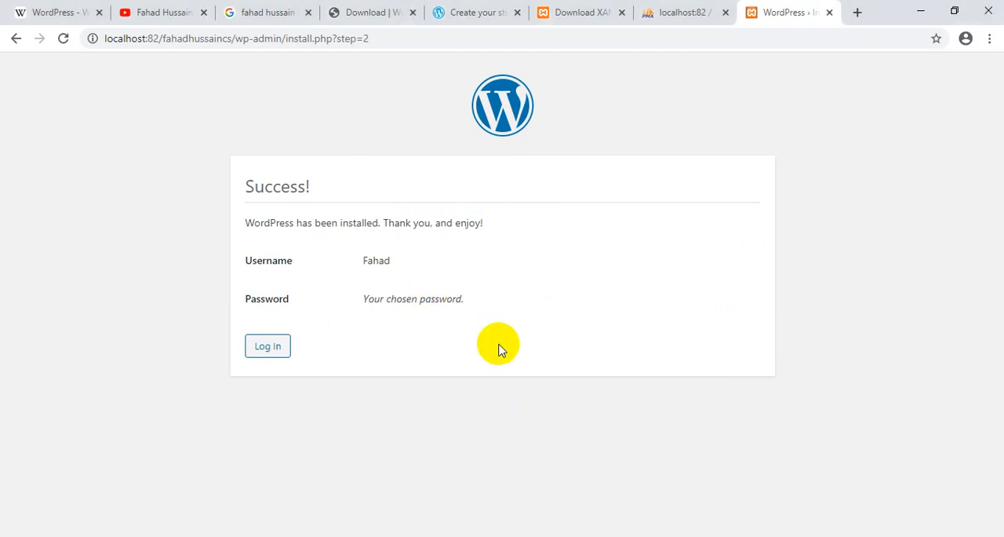
click(268, 346)
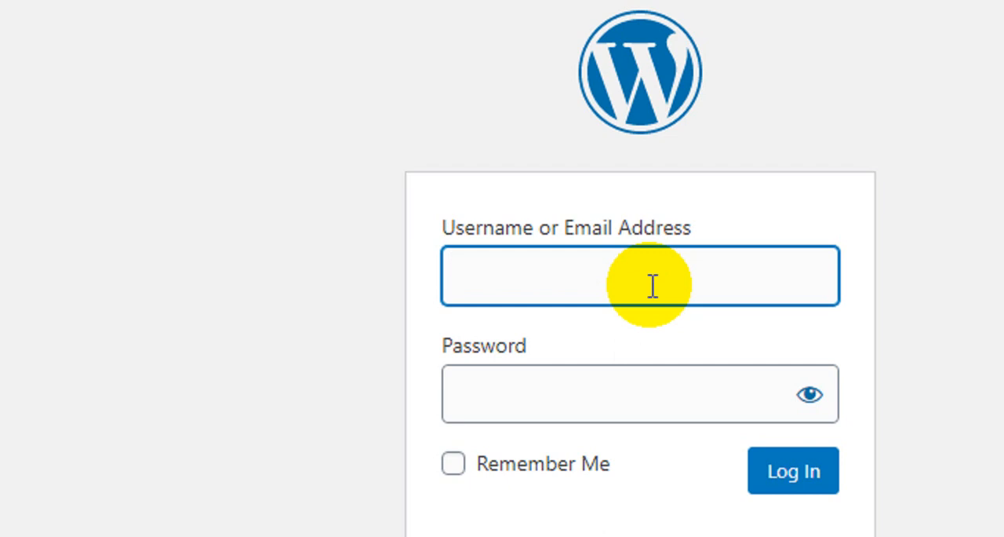
text(abc@gmail.com)
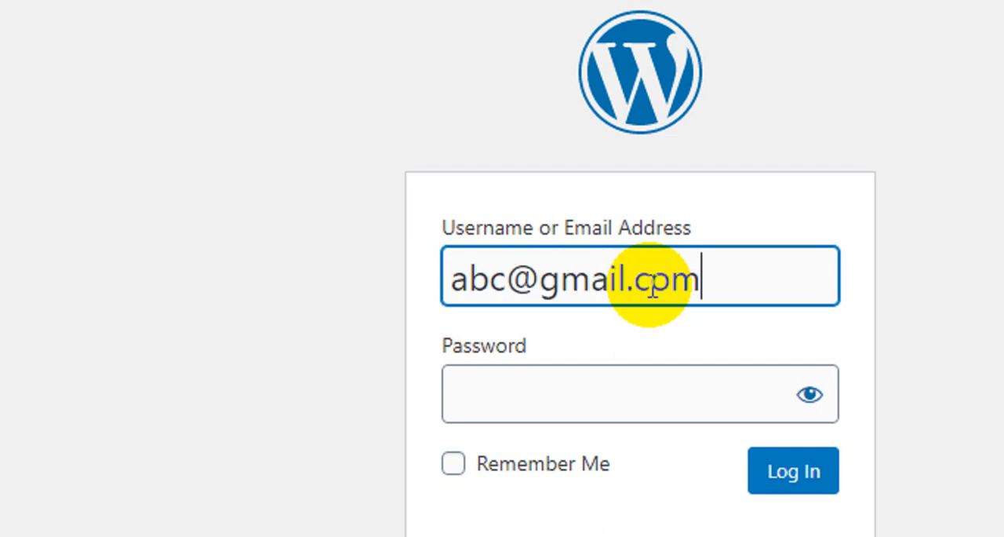
key(Tab)
text(•••••)
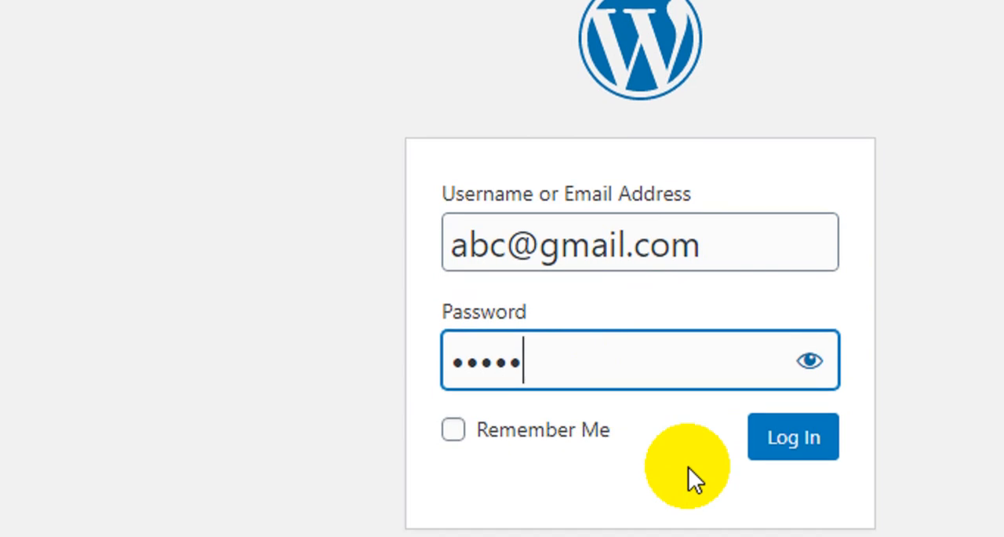
click(792, 473)
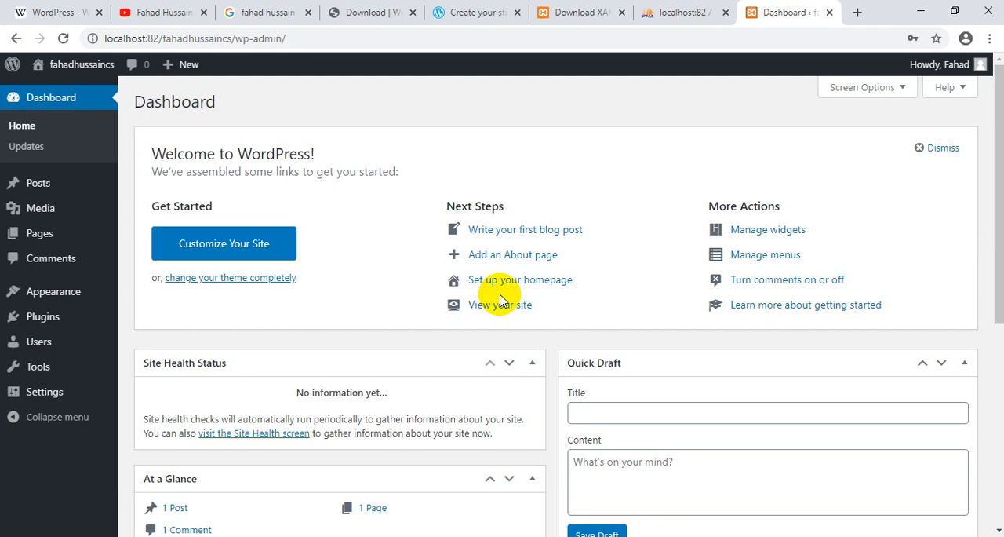
- Return from the site's dashboard to the wordpress.org download page for WordPress 5.5.1
mouse_move(76, 72)
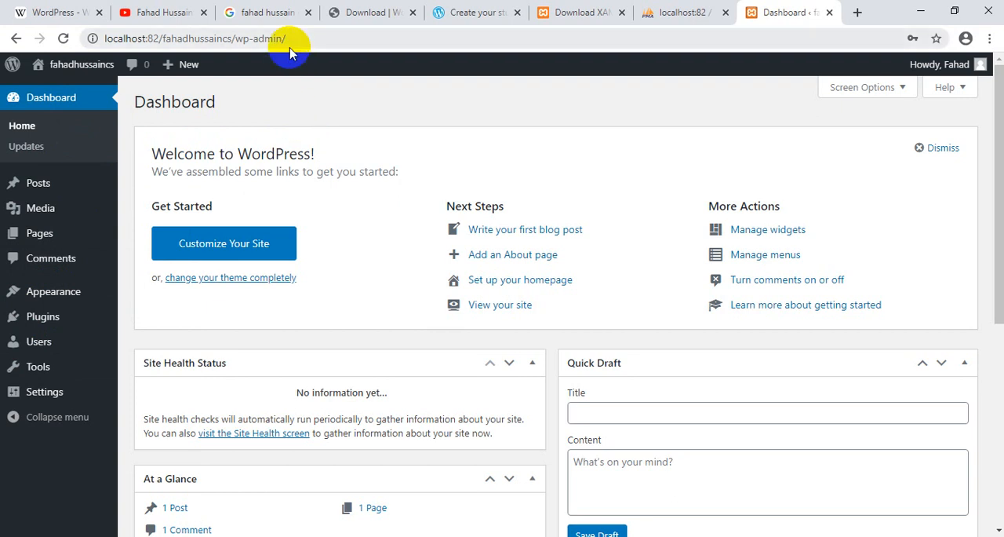
click(349, 12)
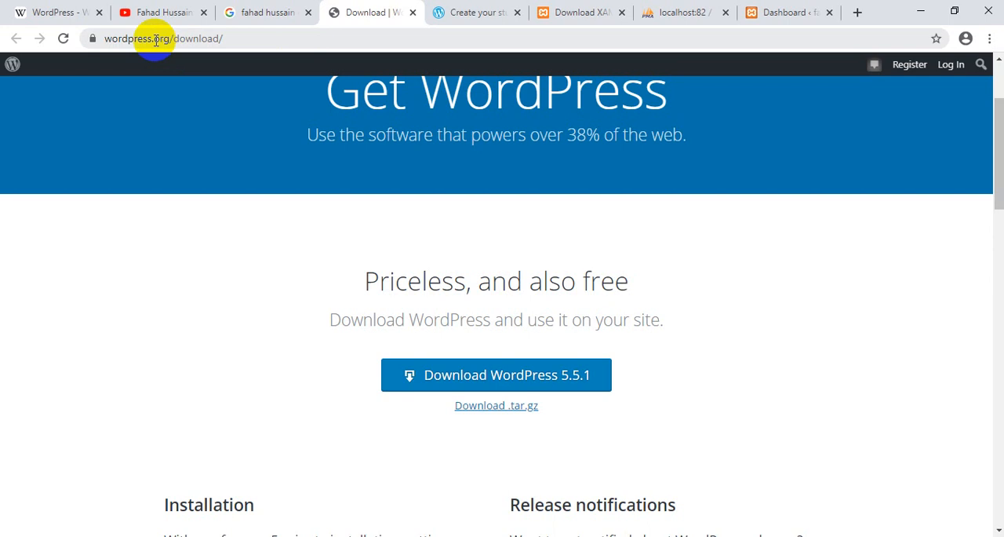
- Switch to the WordPress.com site-creation page and review it from the testimonials back up to its opening banner
click(449, 10)
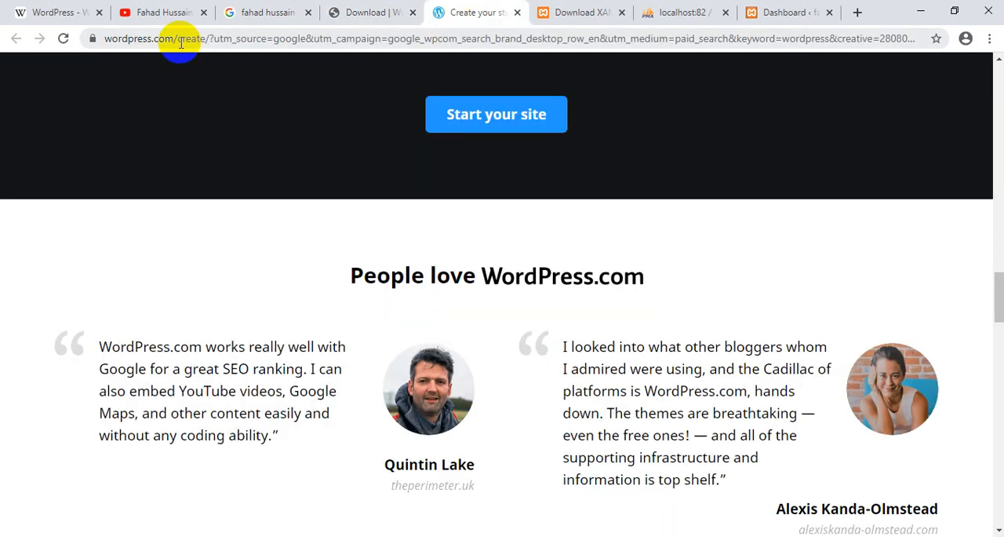
scroll(182, 198, up, 10)
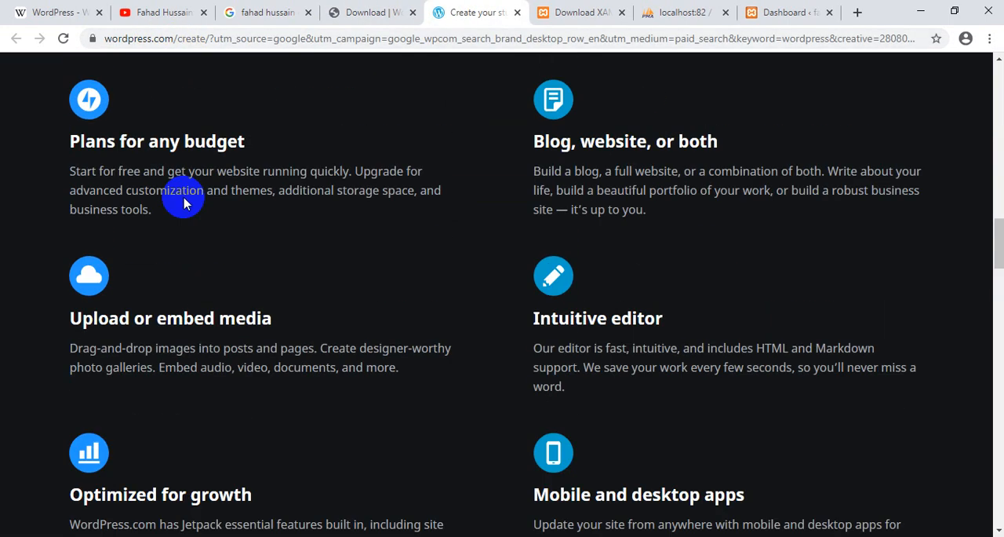
scroll(177, 227, up, 12)
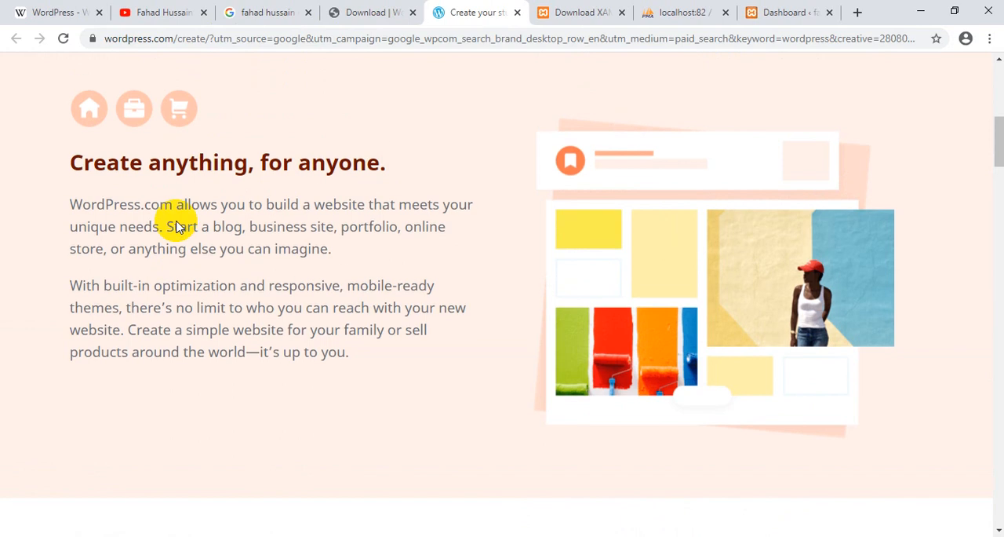
scroll(176, 227, up, 1)
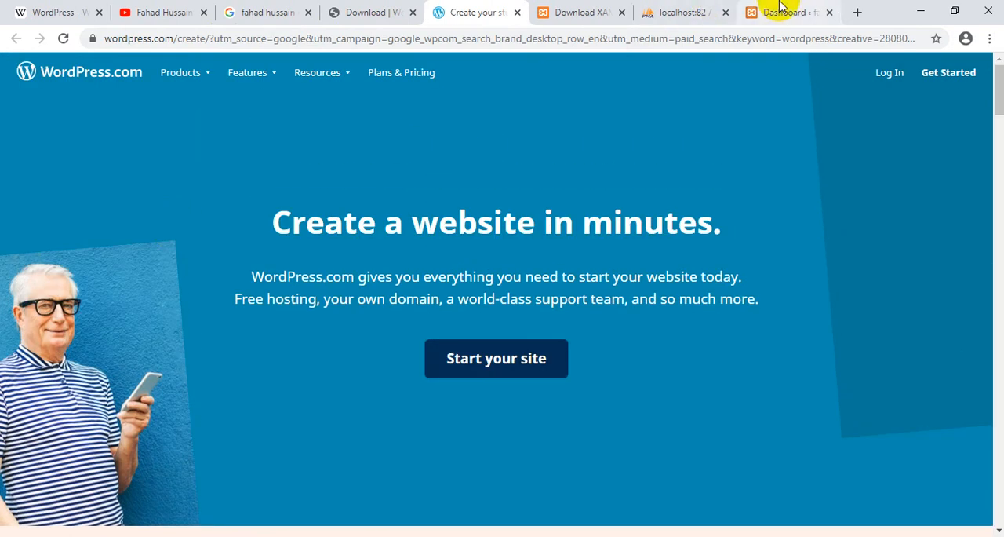
- Return to the local WordPress dashboard, visit the site's public front page, and highlight the site folder in its localhost address
click(777, 12)
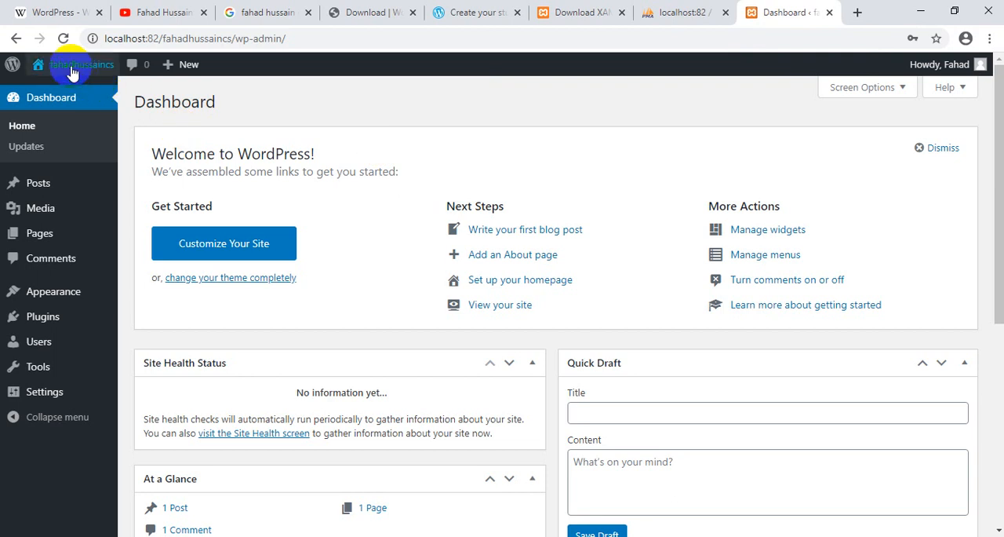
mouse_move(71, 69)
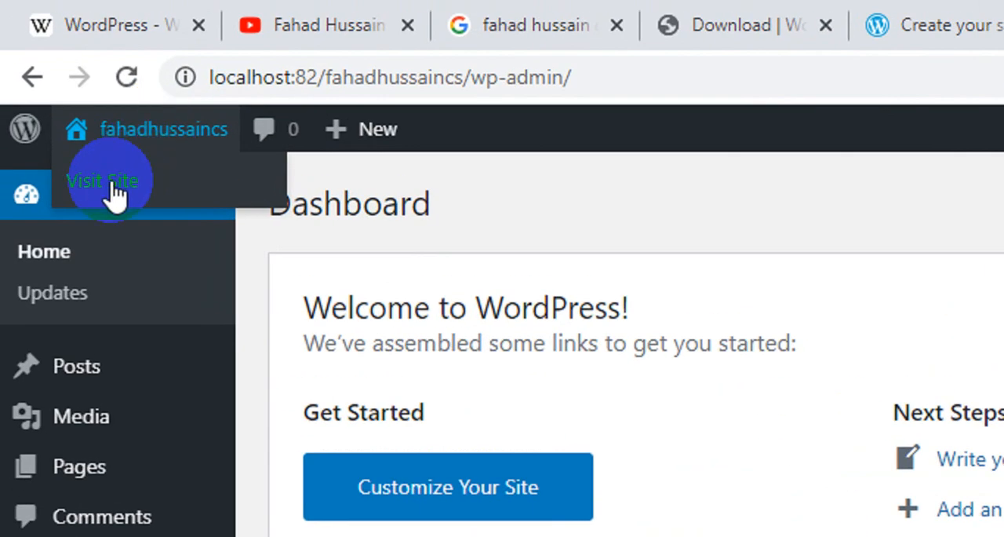
click(114, 195)
click(510, 122)
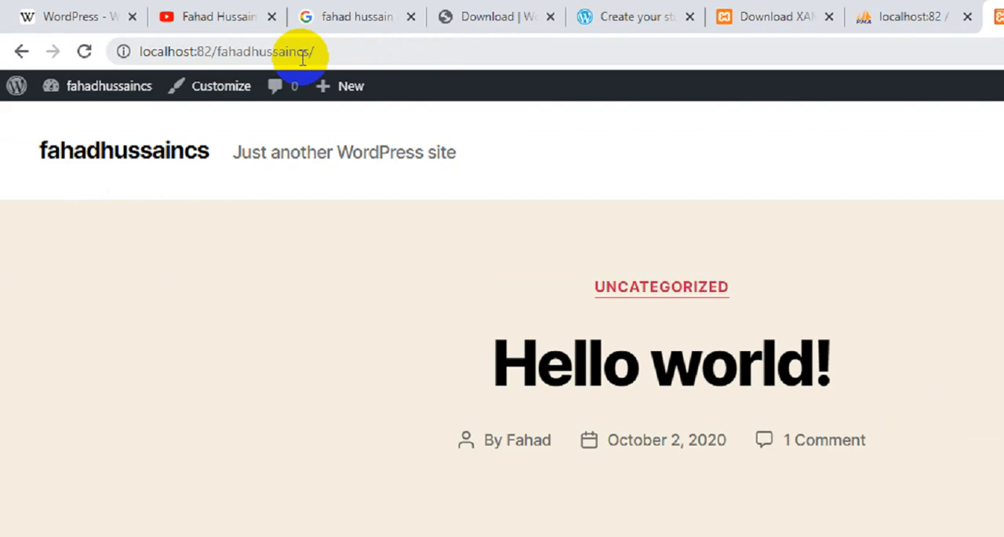
drag(262, 39, 172, 38)
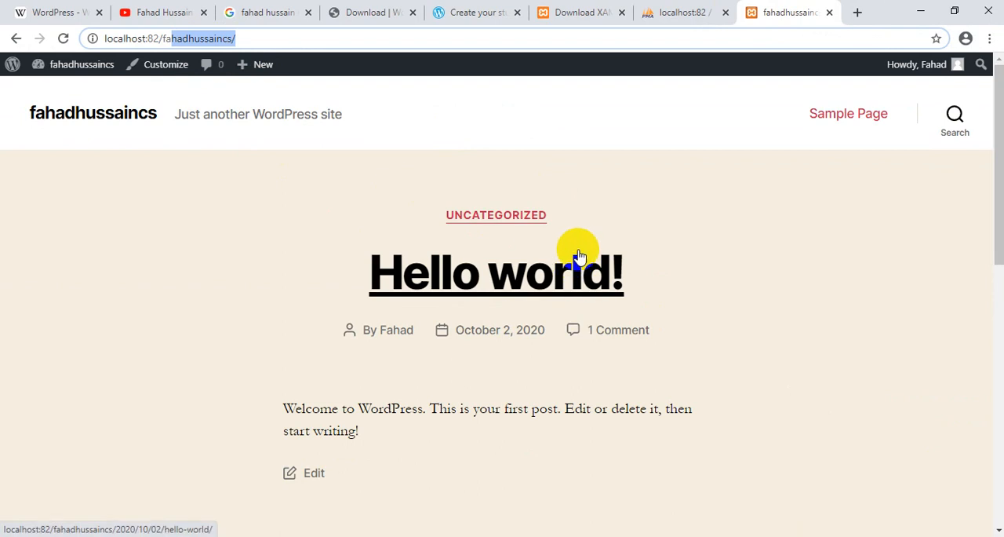
- Examine the local site's front page, from the header and "Hello world!" post down to the search and archives section
scroll(578, 256, down, 1)
scroll(567, 259, up, 1)
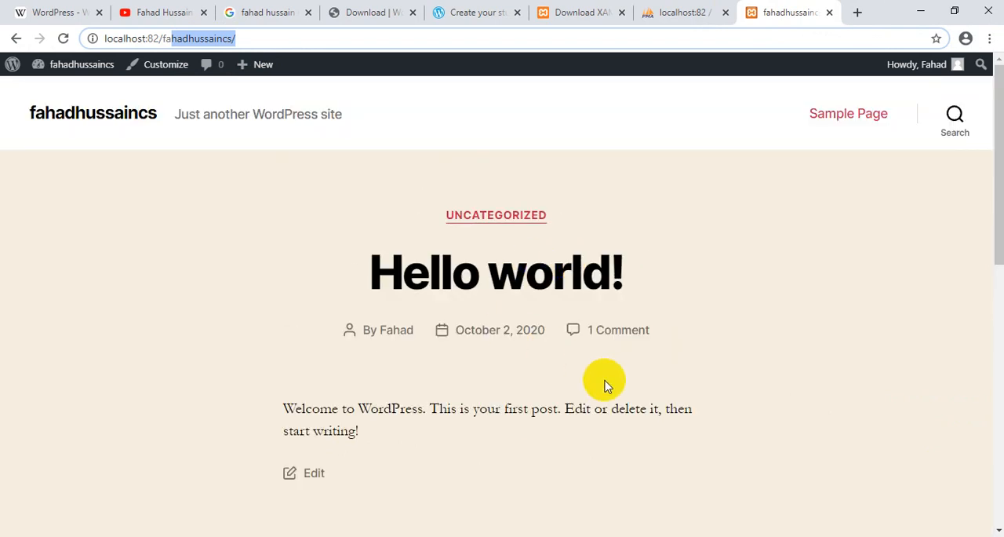
scroll(604, 385, down, 2)
scroll(604, 384, down, 6)
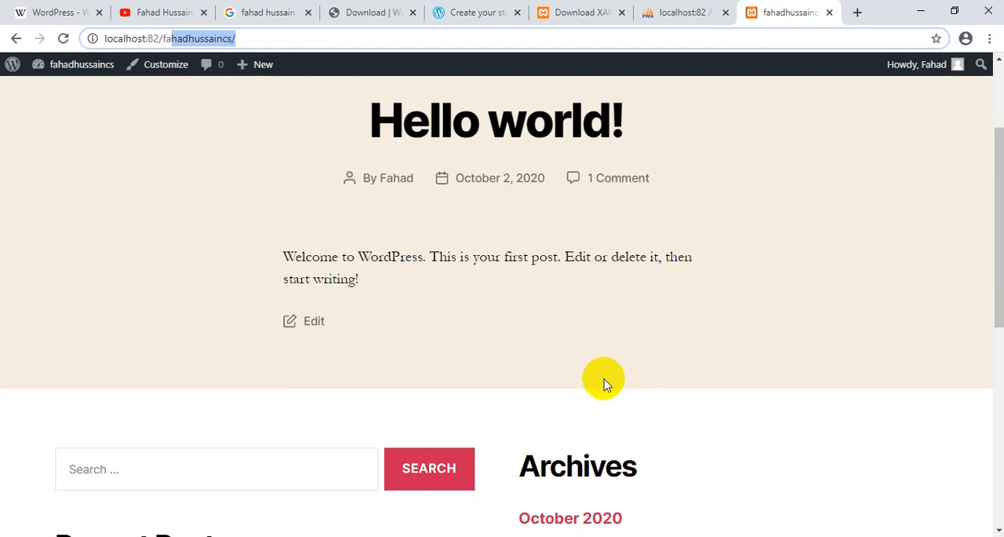
scroll(606, 384, up, 2)
scroll(605, 385, up, 8)
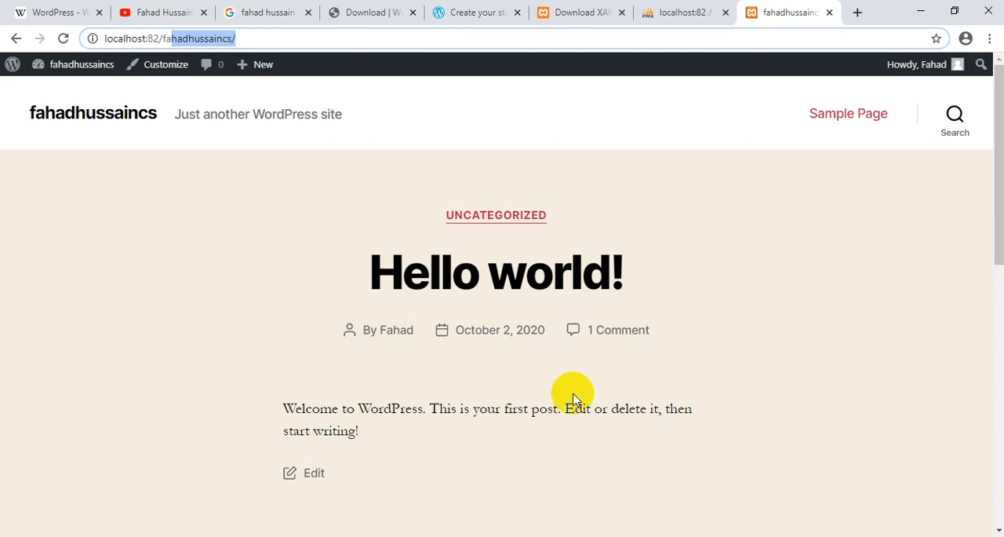
- Switch to the YouTube channel's playlists page and look over the created playlists
click(174, 8)
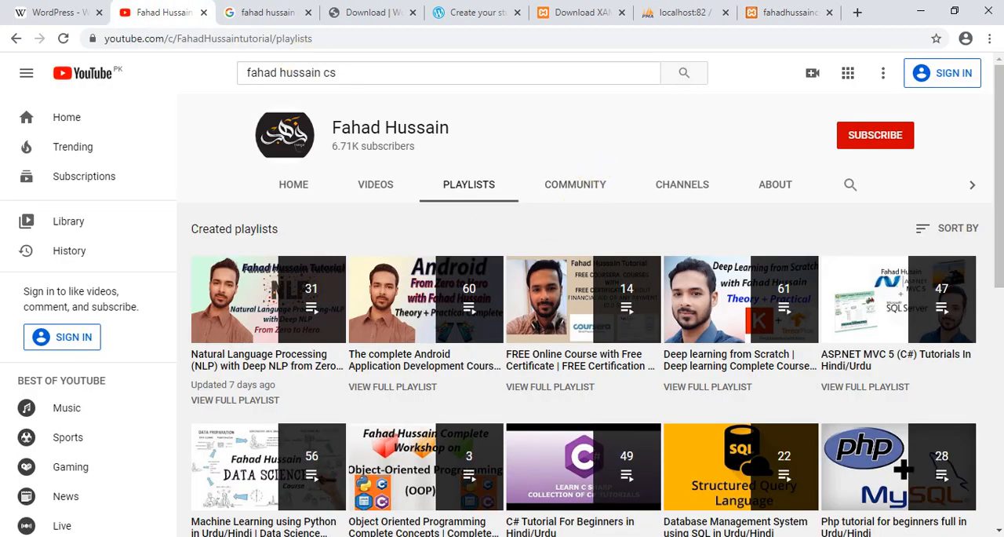
drag(998, 157, 999, 118)
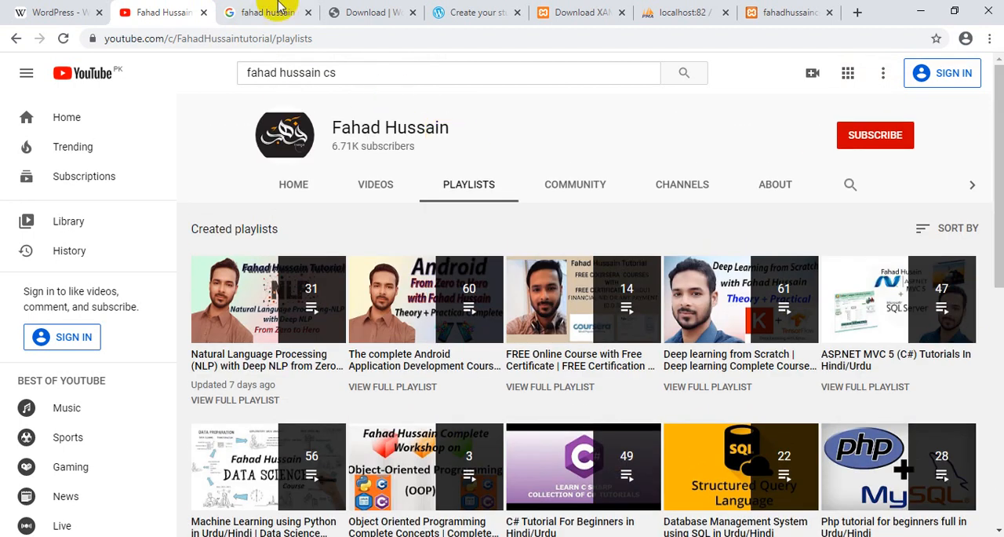